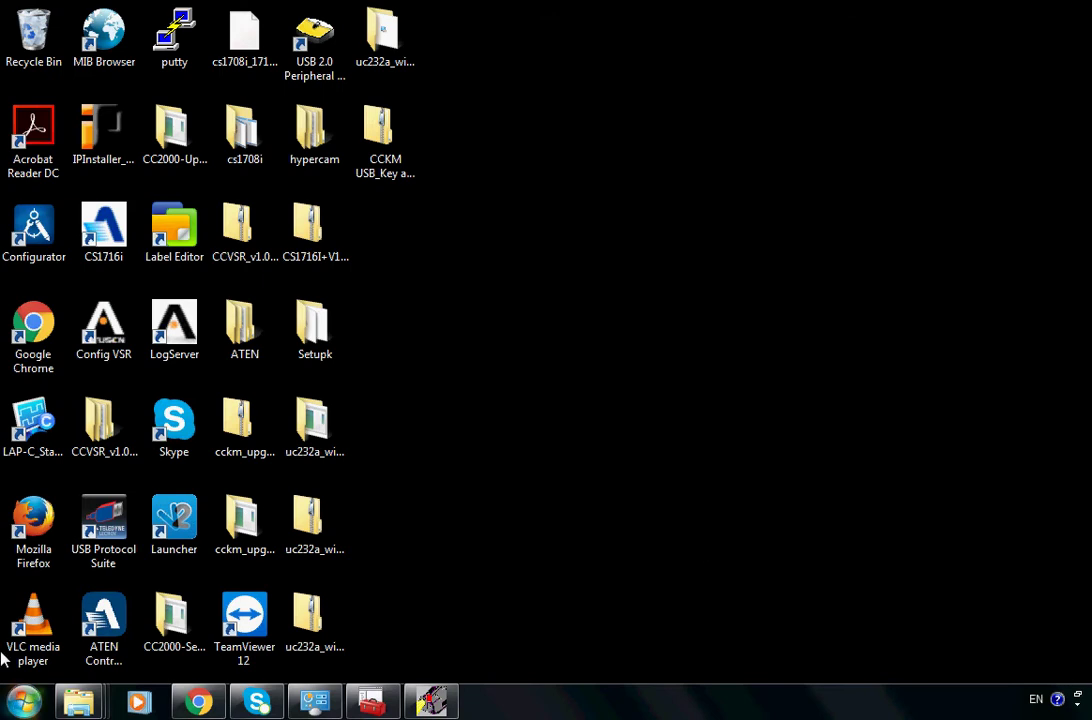
Open Computer from the Start menu and move its window left to show drives C:, D: and F:
{"action": "left_click", "coordinate": [23, 701]}
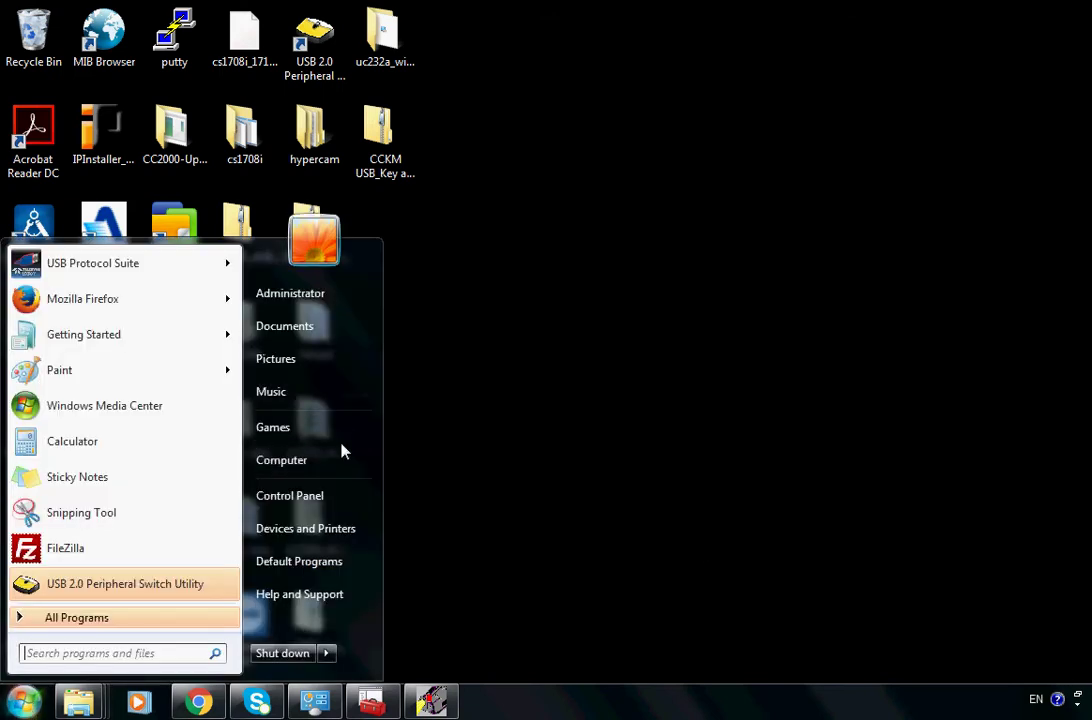
{"action": "left_click", "coordinate": [316, 466]}
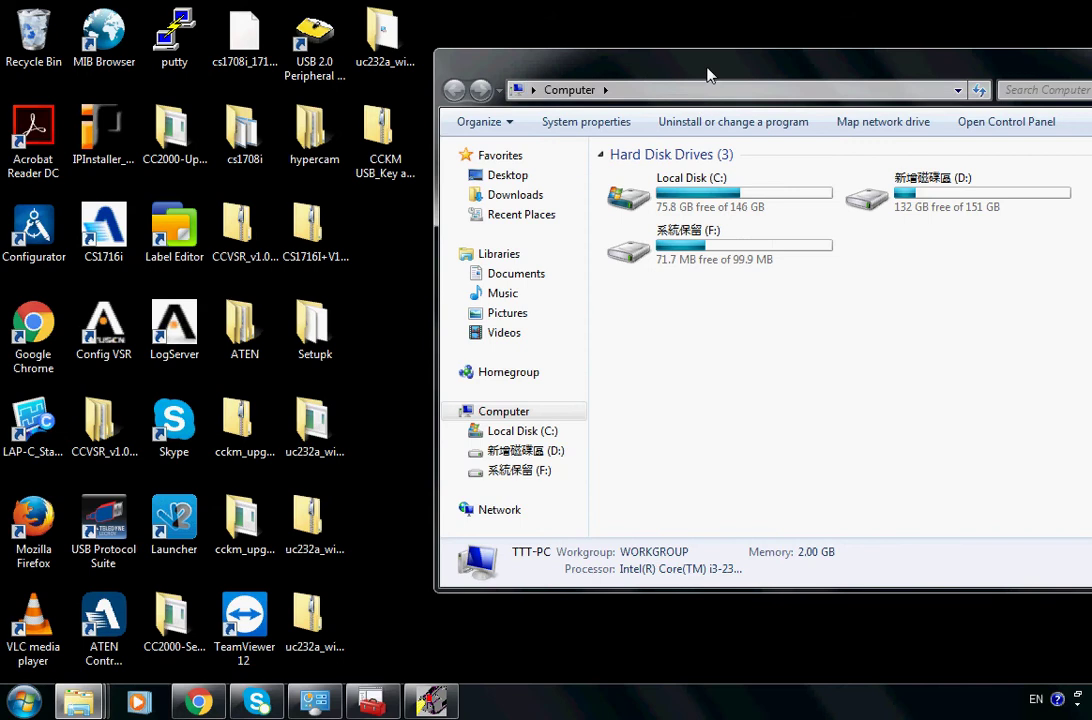
{"action": "left_click_drag", "start_coordinate": [707, 73], "coordinate": [541, 58]}
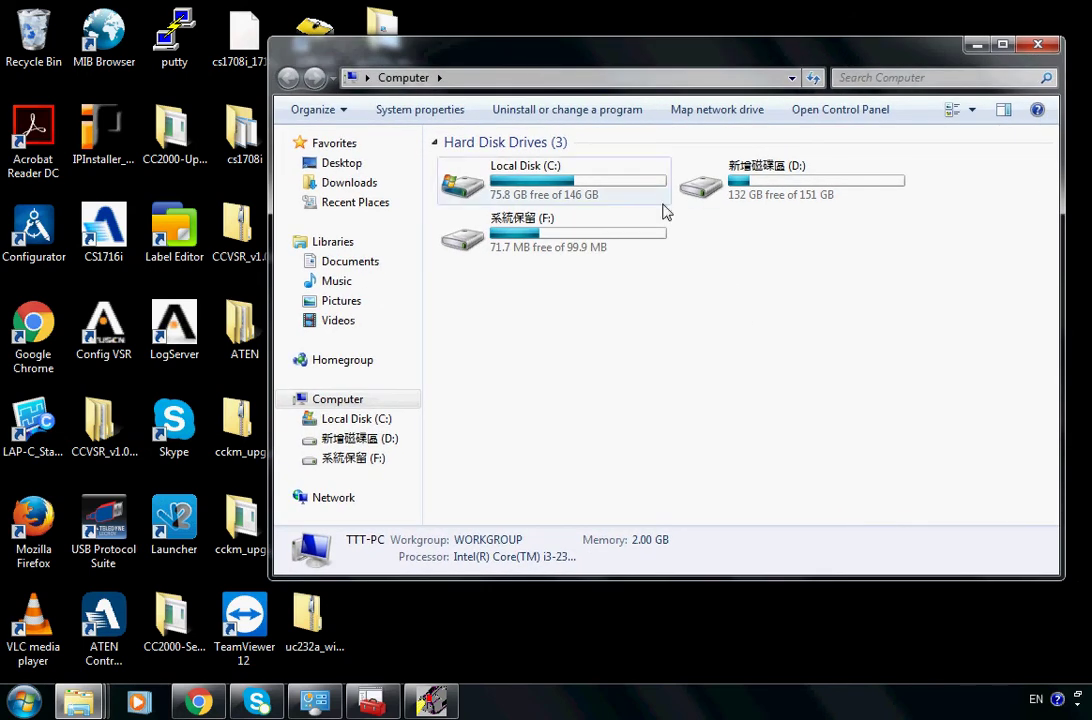
Open Programs and Features and locate UC232A_Win 7_32bit, version 1.0.079, at the end of the list
{"action": "left_click", "coordinate": [631, 118]}
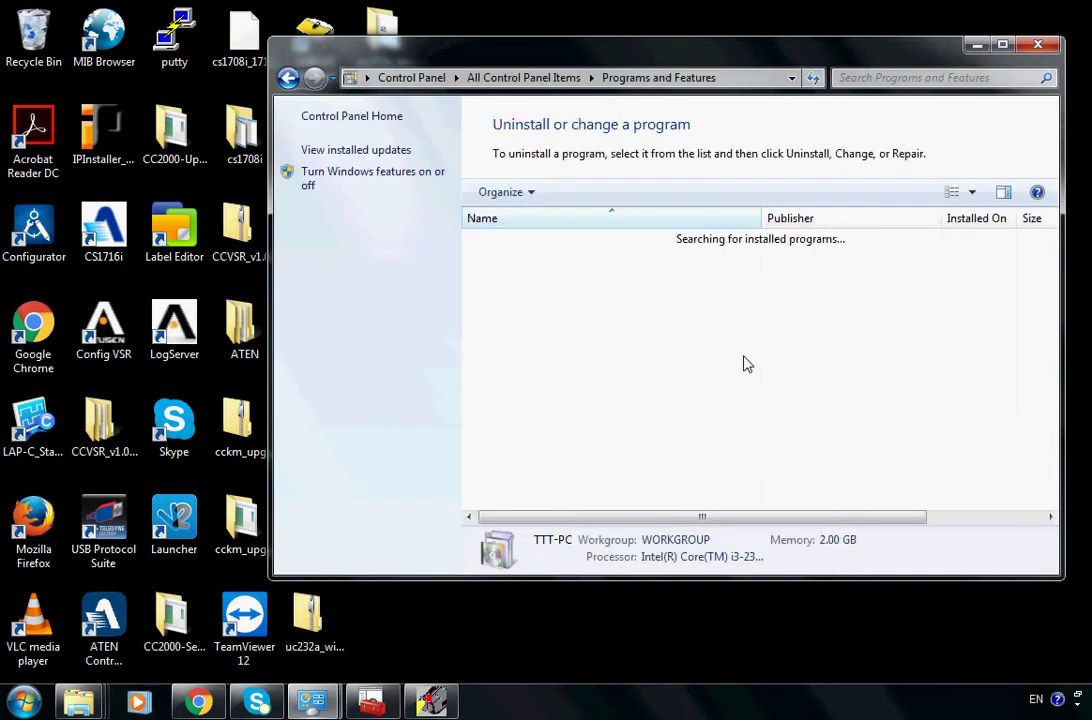
{"action": "left_click_drag", "start_coordinate": [723, 60], "coordinate": [605, 42]}
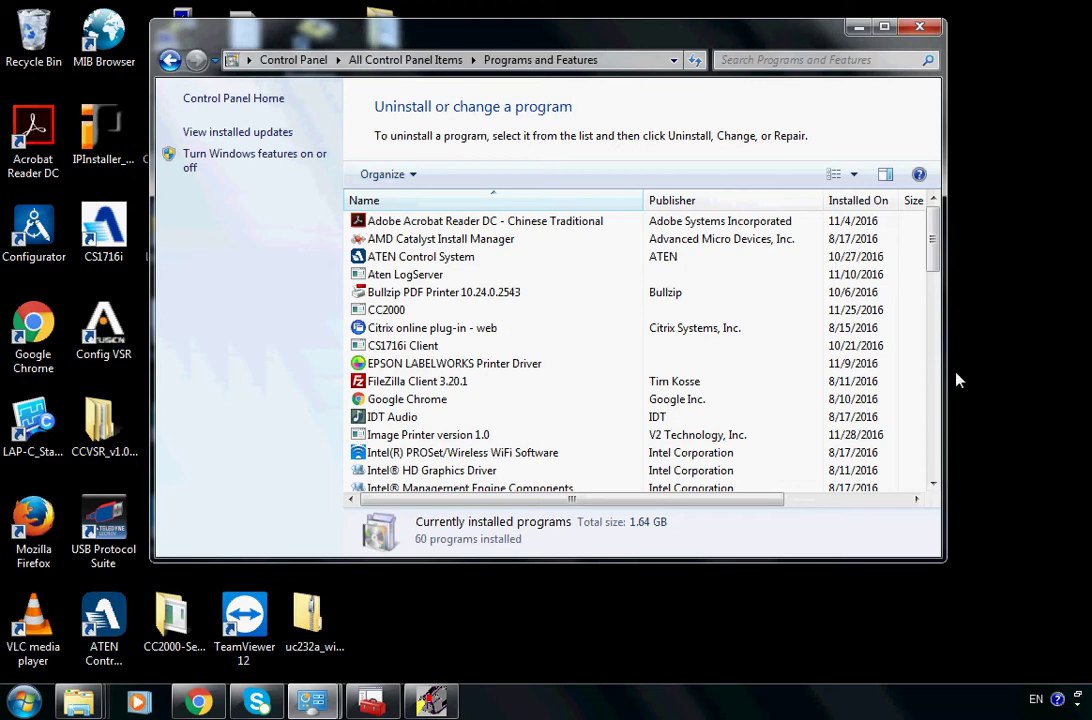
{"action": "left_click", "coordinate": [600, 329]}
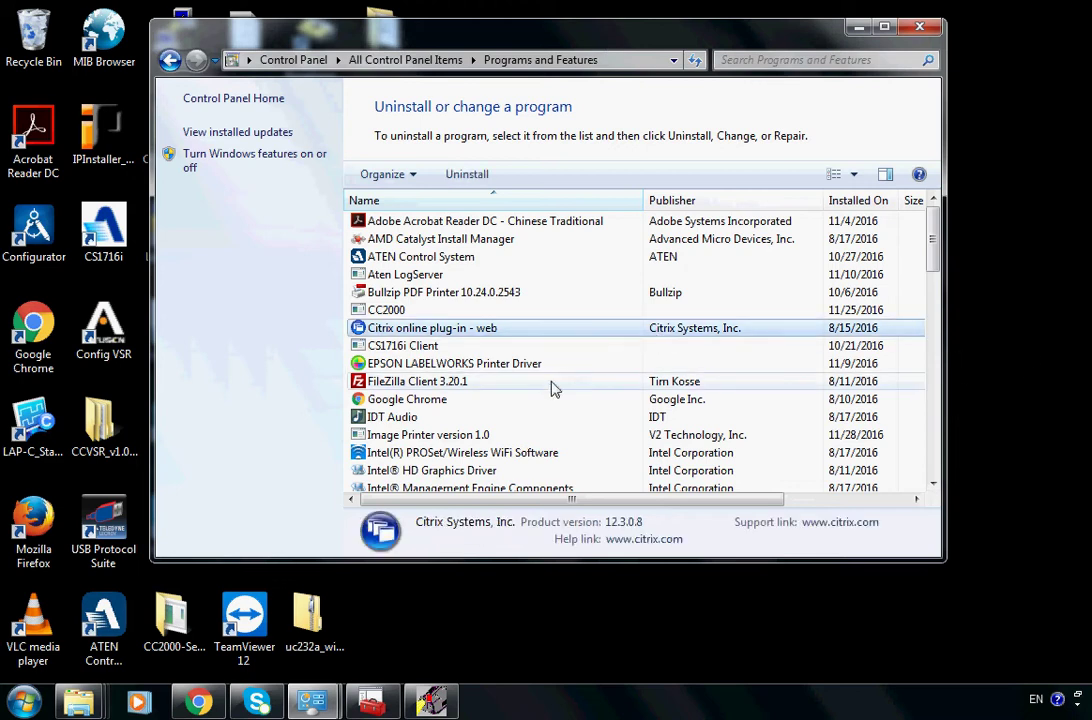
{"action": "scroll", "coordinate": [619, 360], "scroll_direction": "down", "scroll_amount": 3}
{"action": "left_click", "coordinate": [614, 346]}
{"action": "key", "text": "u"}
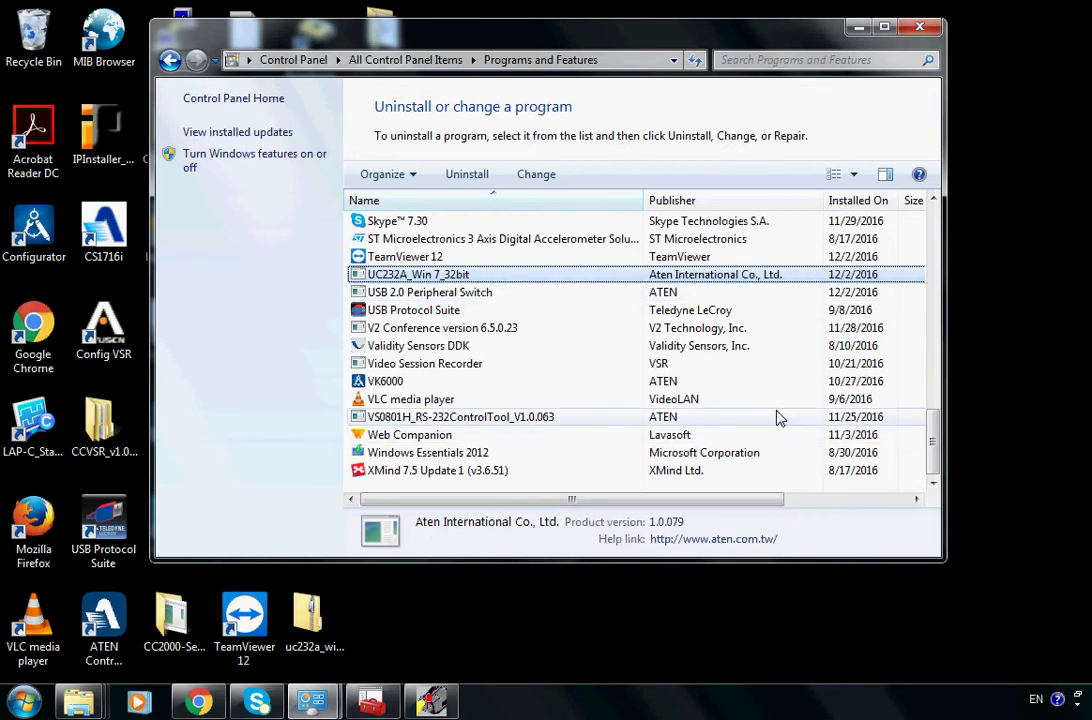
{"action": "left_click_drag", "start_coordinate": [673, 499], "coordinate": [785, 514]}
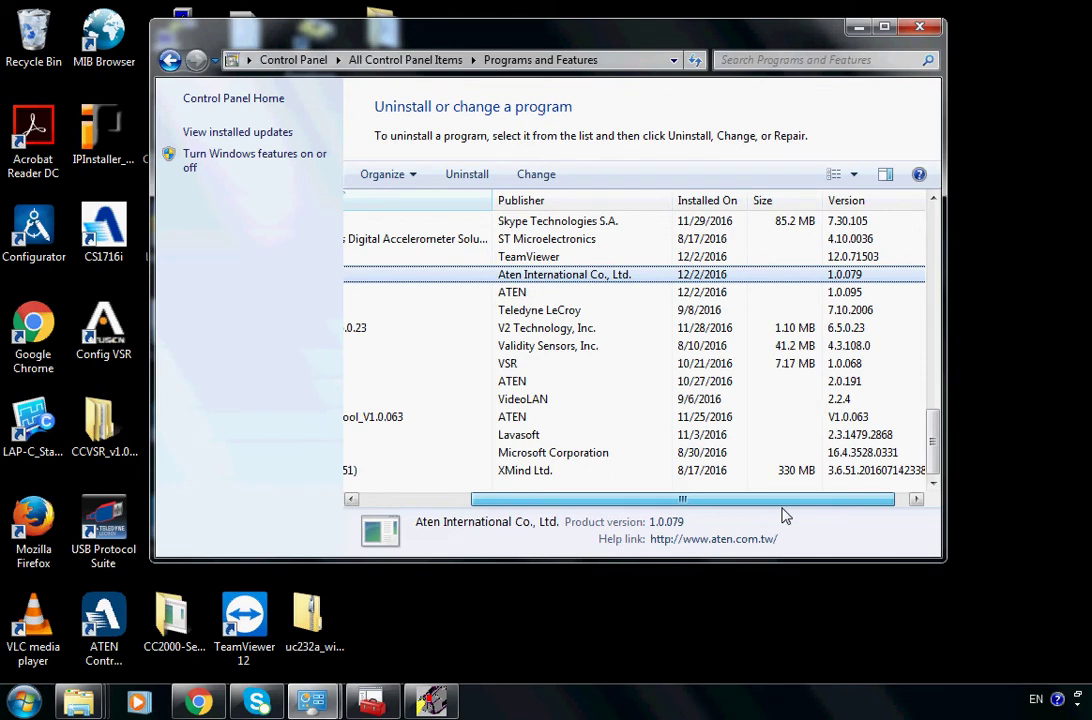
{"action": "left_click_drag", "start_coordinate": [785, 514], "coordinate": [785, 514]}
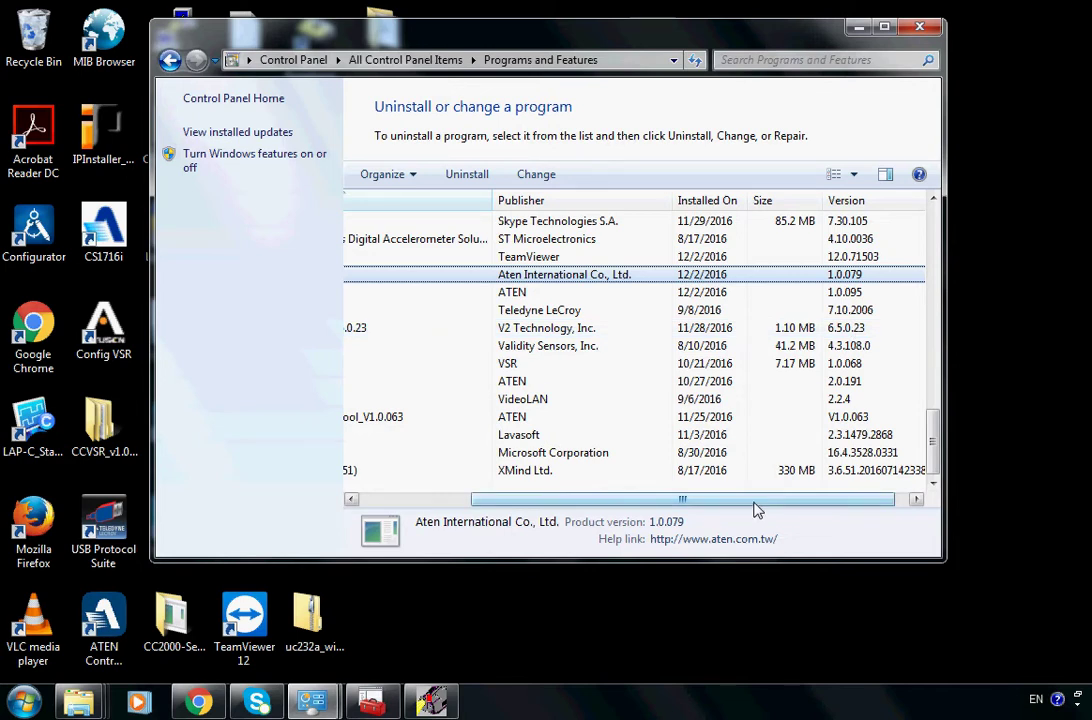
{"action": "left_click_drag", "start_coordinate": [752, 505], "coordinate": [622, 512]}
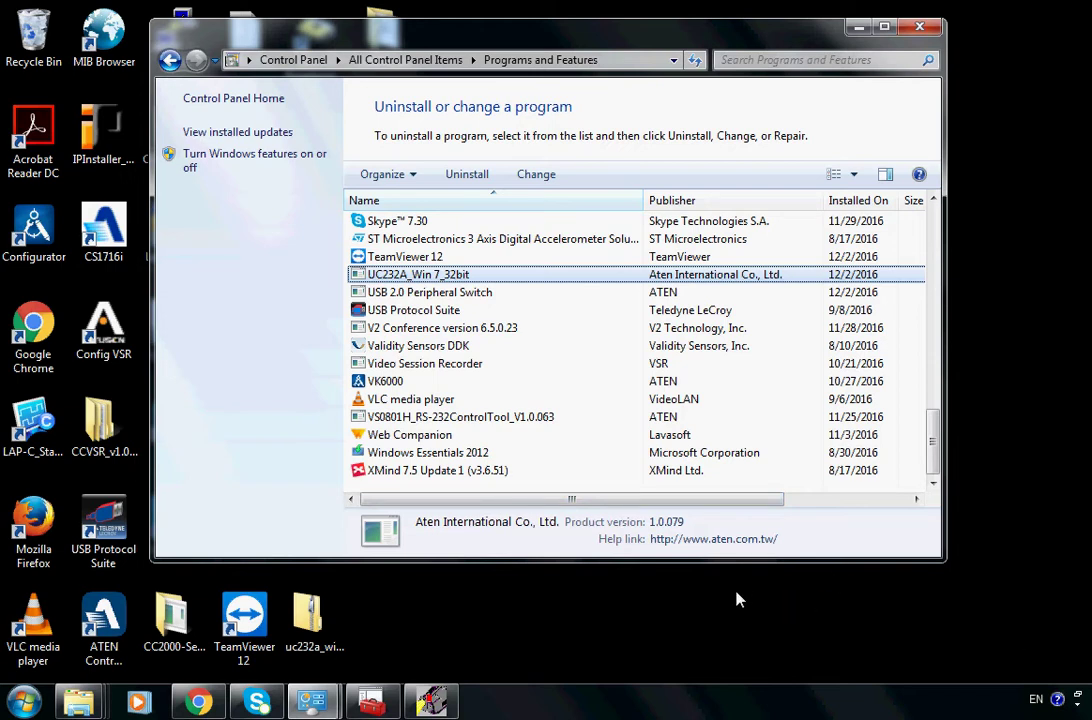
Launch Device Manager by searching devmgmt.msc from the Start menu
{"action": "left_click", "coordinate": [22, 700]}
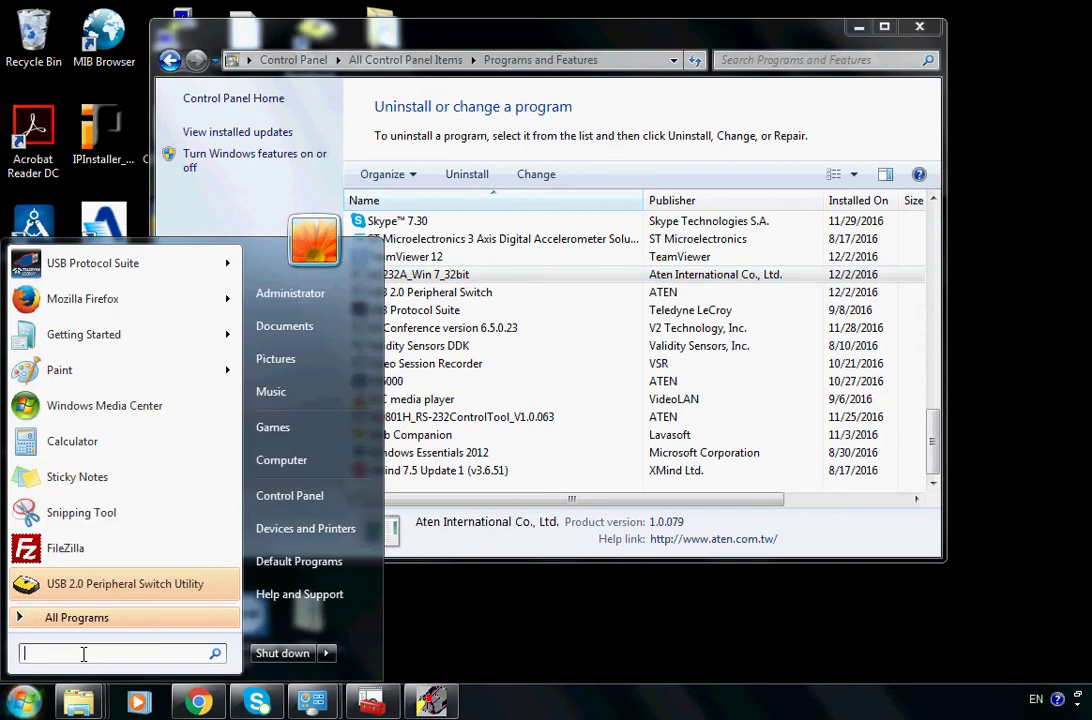
{"action": "left_click", "coordinate": [24, 702]}
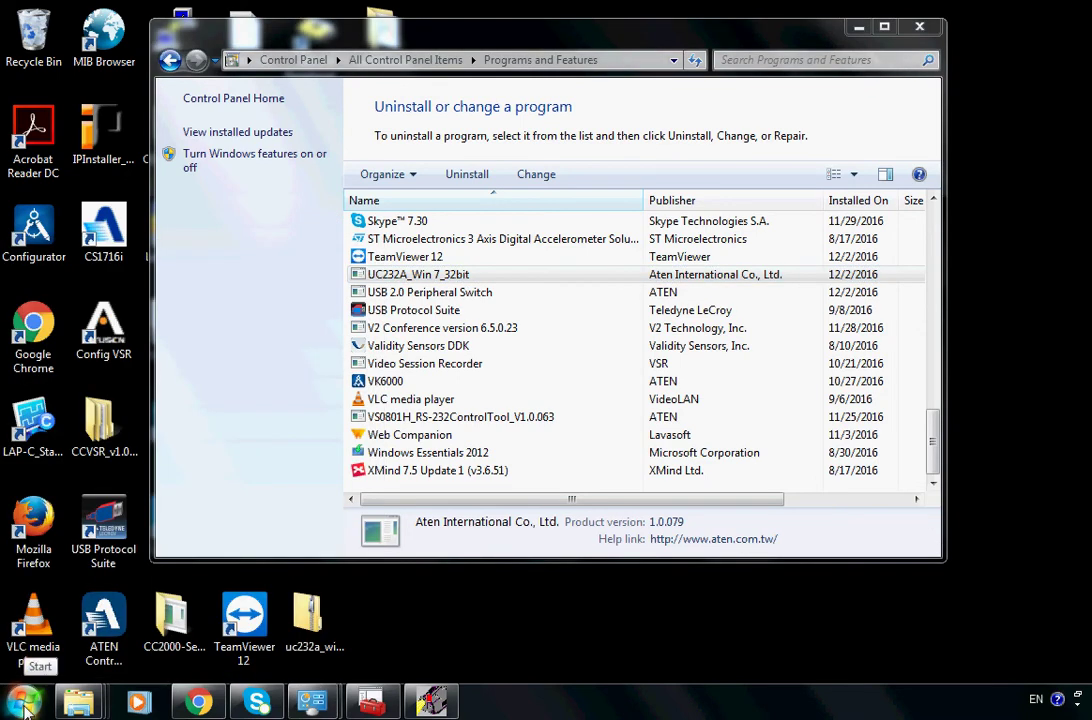
{"action": "left_click", "coordinate": [24, 703]}
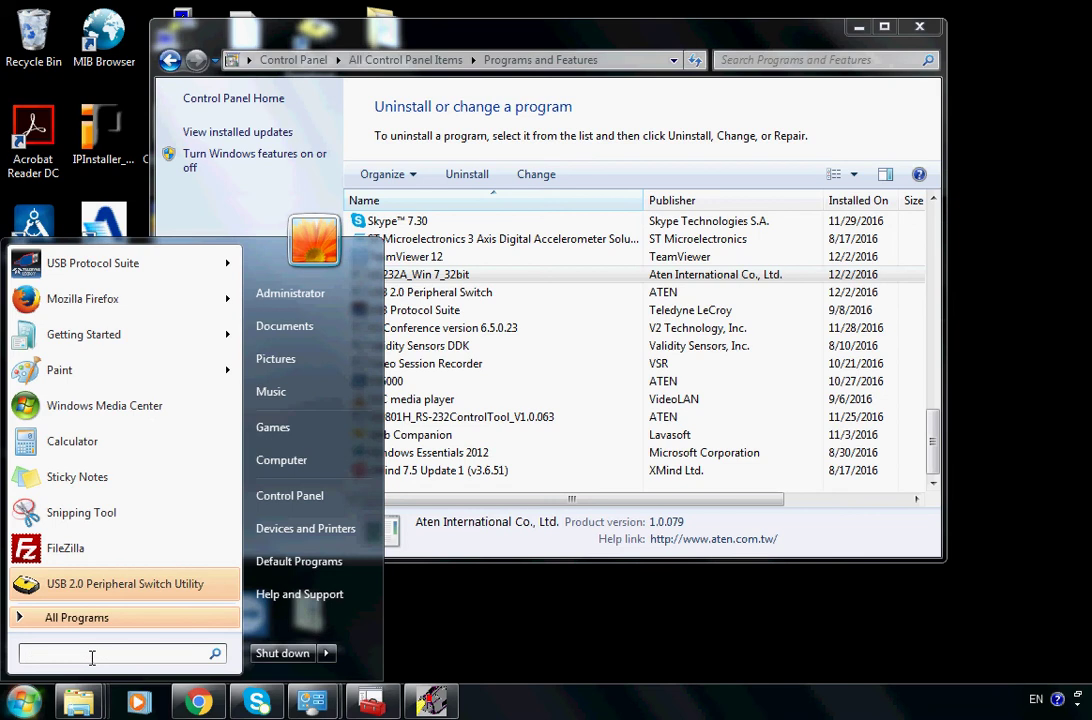
{"action": "type", "text": "dev"}
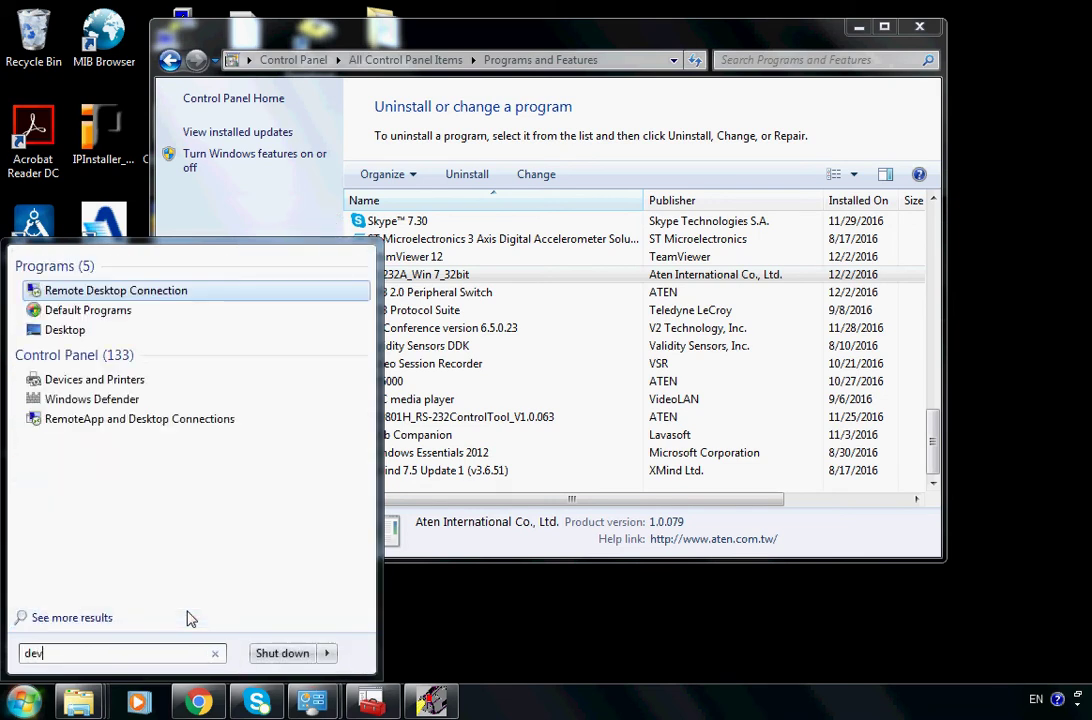
{"action": "type", "text": "mg"}
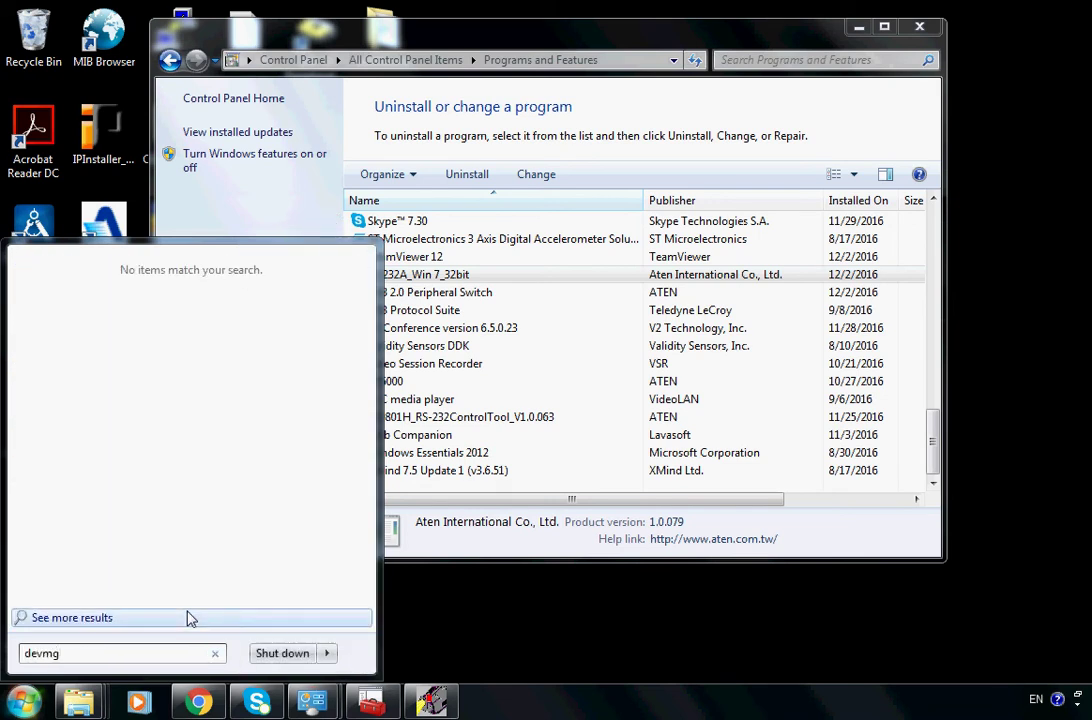
{"action": "type", "text": "mt.msc"}
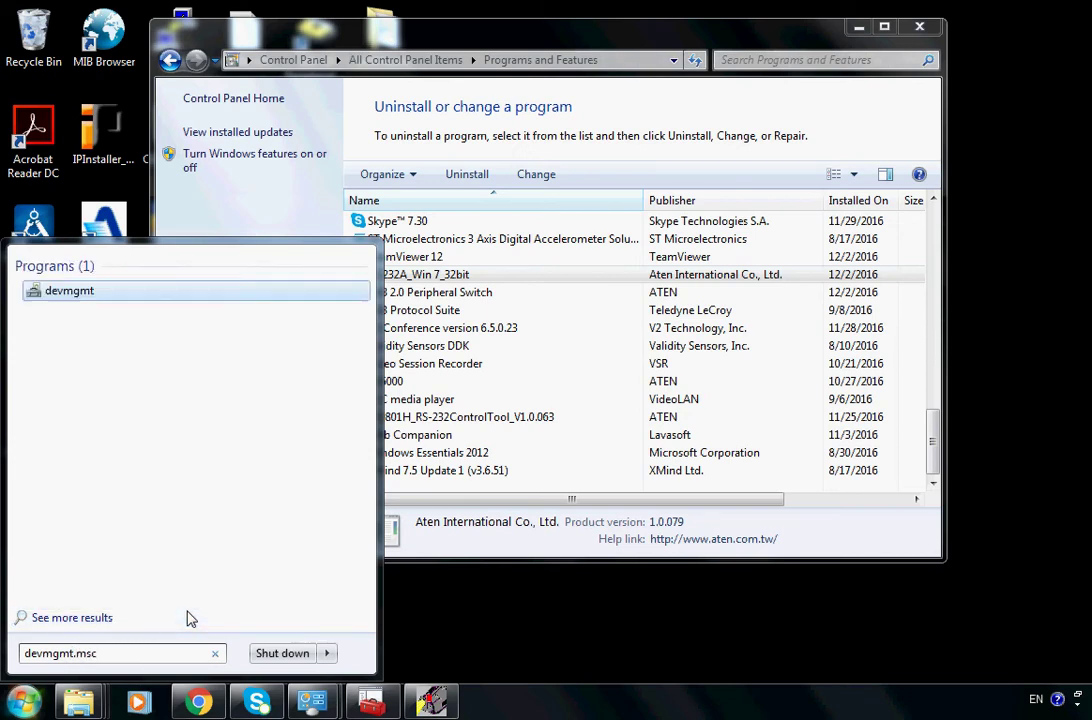
{"action": "key", "text": "Return"}
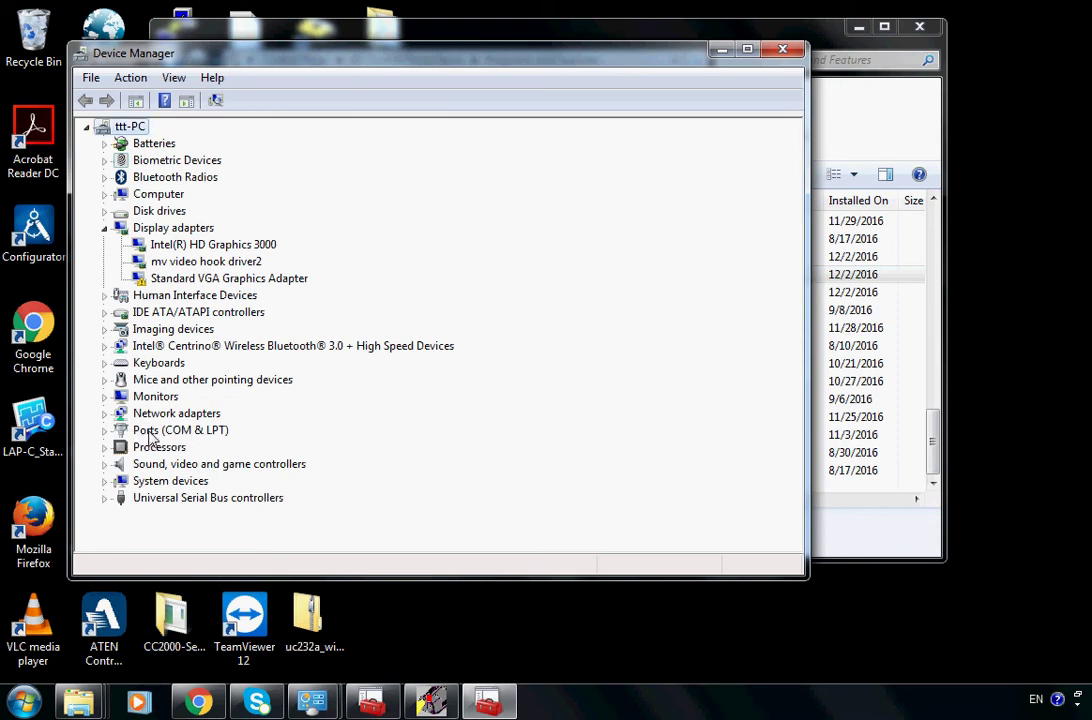
Uninstall ATEN USB to Serial Bridge (COM4) under Ports (COM & LPT), deleting its driver software
{"action": "left_click", "coordinate": [180, 431]}
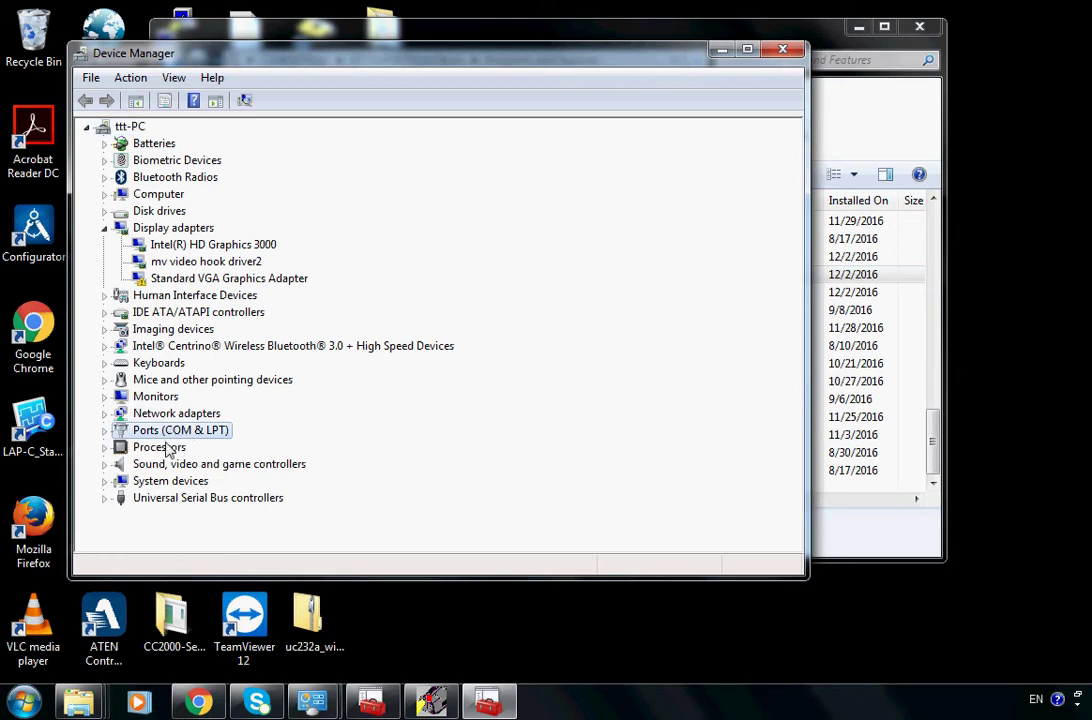
{"action": "double_click", "coordinate": [196, 432]}
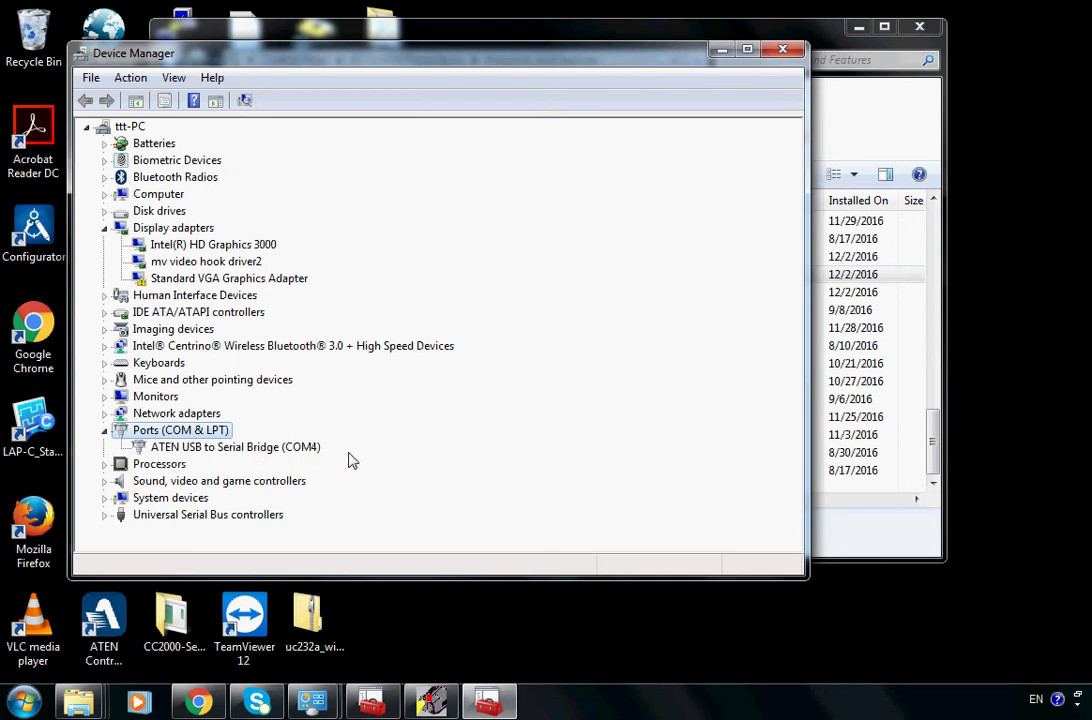
{"action": "right_click", "coordinate": [306, 449]}
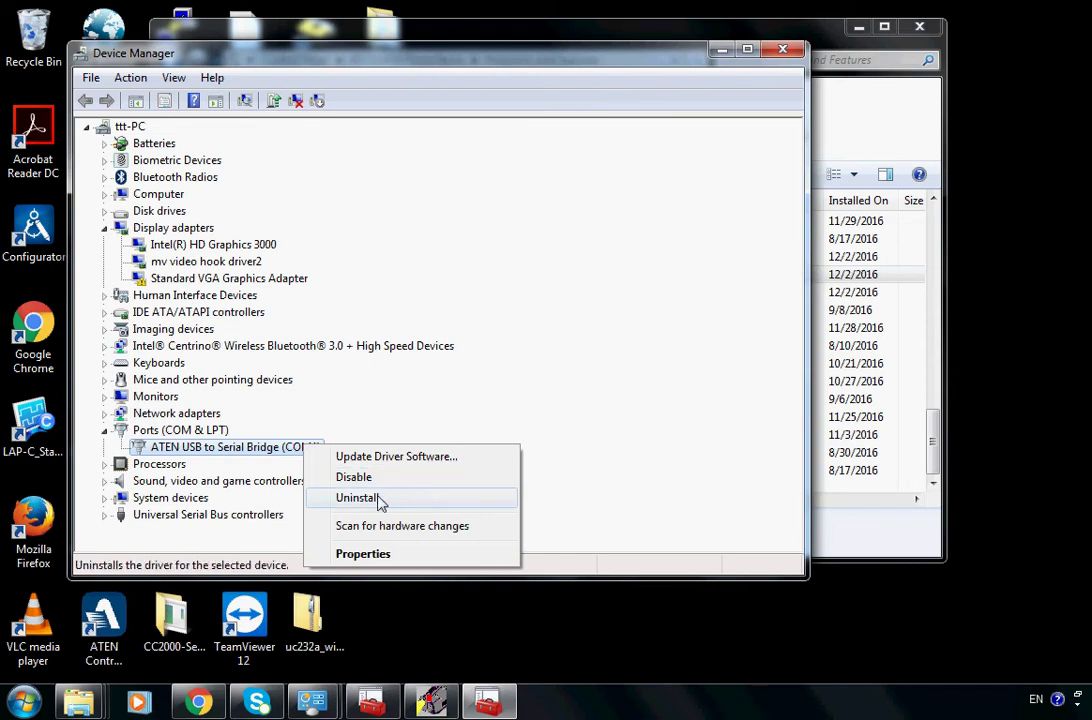
{"action": "left_click", "coordinate": [410, 500]}
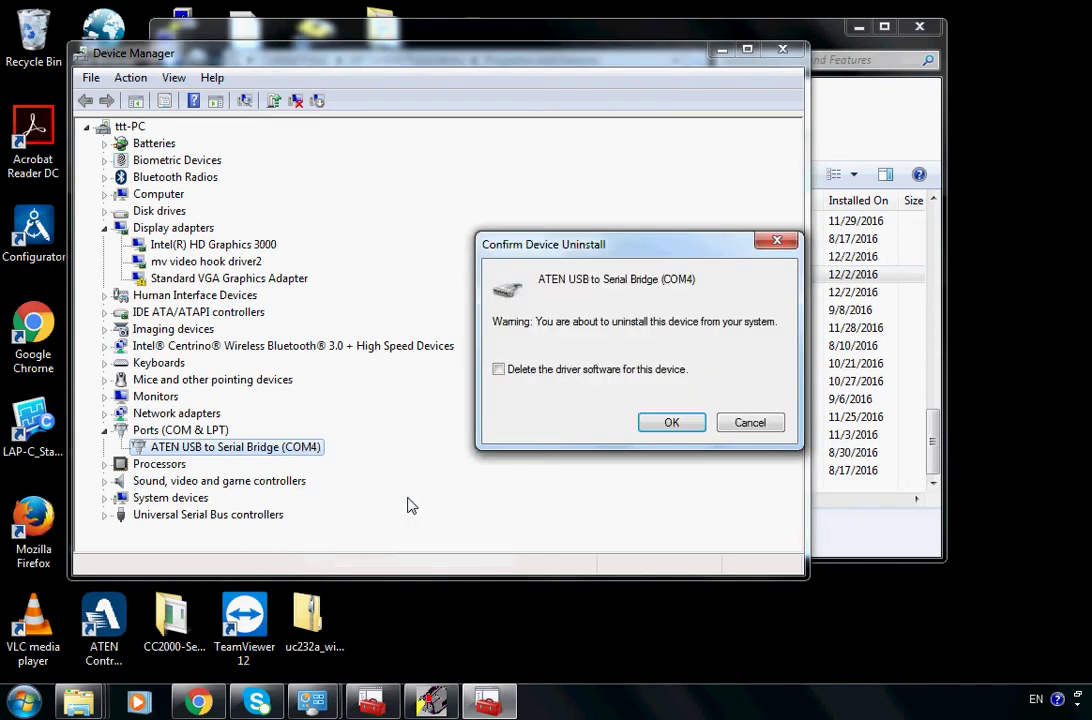
{"action": "left_click_drag", "start_coordinate": [597, 252], "coordinate": [475, 243]}
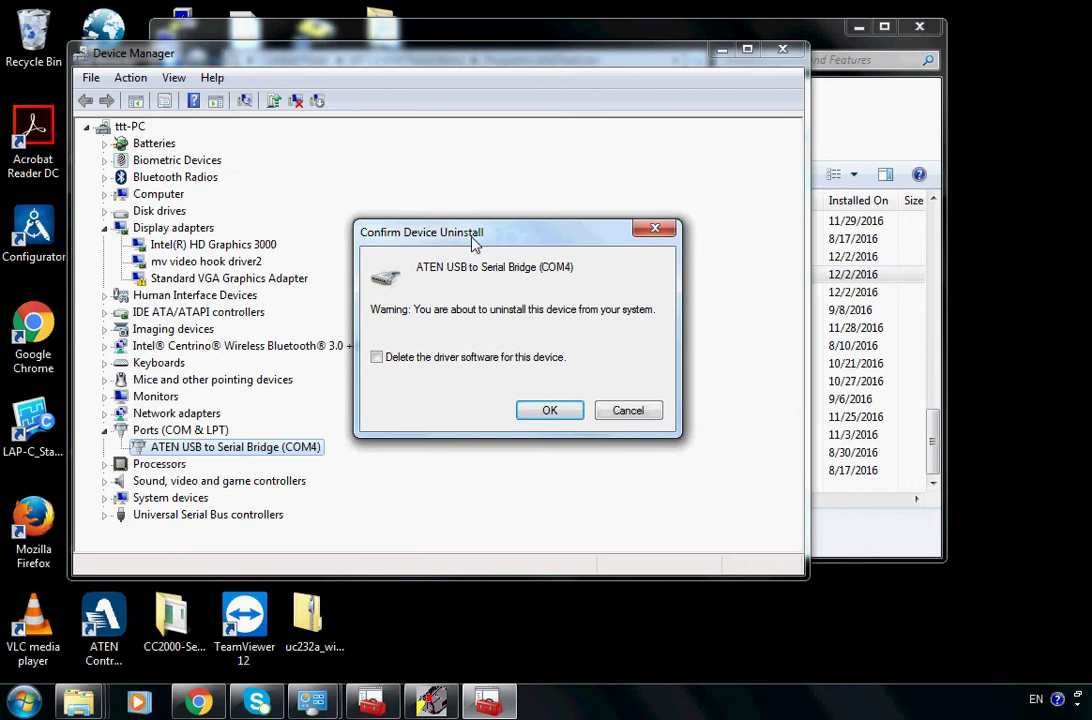
{"action": "left_click", "coordinate": [377, 358]}
{"action": "left_click", "coordinate": [550, 413]}
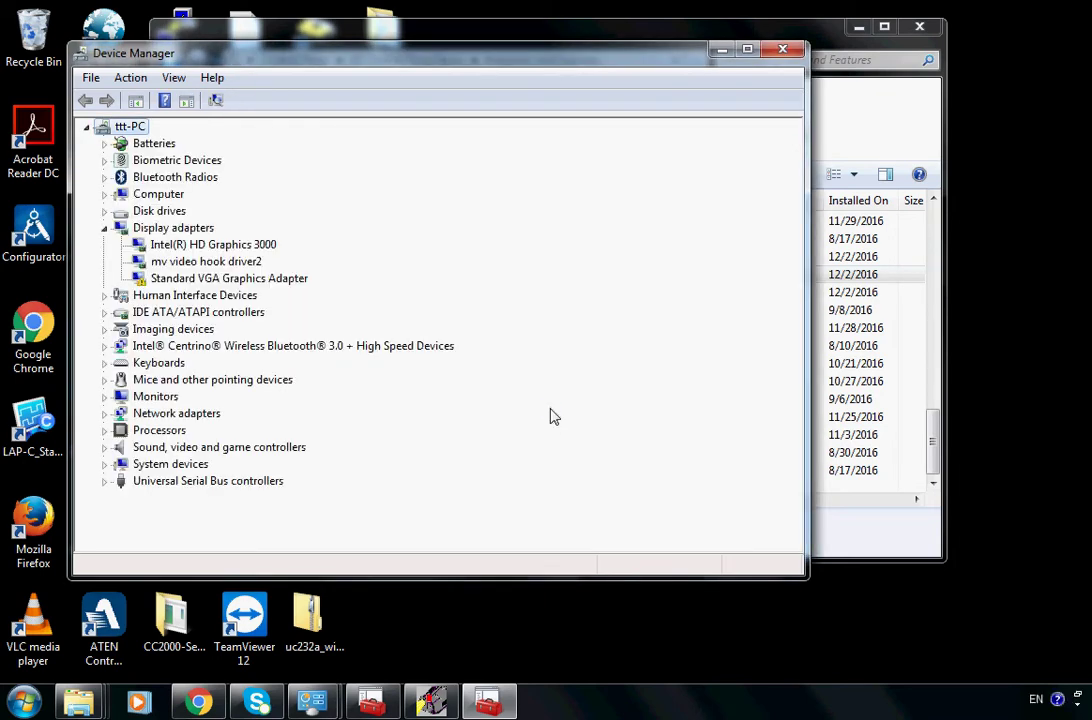
Minimize Device Manager and start the UC232A_Win 7_32bit uninstaller from Programs and Features
{"action": "left_click", "coordinate": [716, 50]}
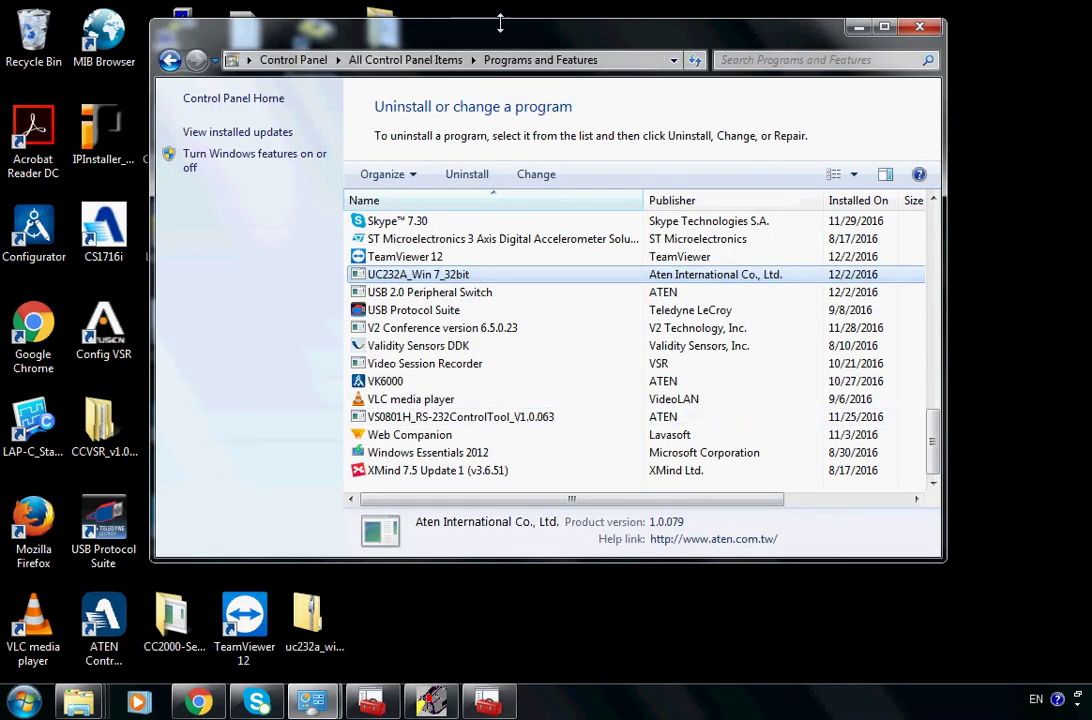
{"action": "mouse_move", "coordinate": [507, 40]}
{"action": "left_mouse_down"}
{"action": "mouse_move", "coordinate": [414, 24]}
{"action": "mouse_move", "coordinate": [513, 30]}
{"action": "left_mouse_up"}
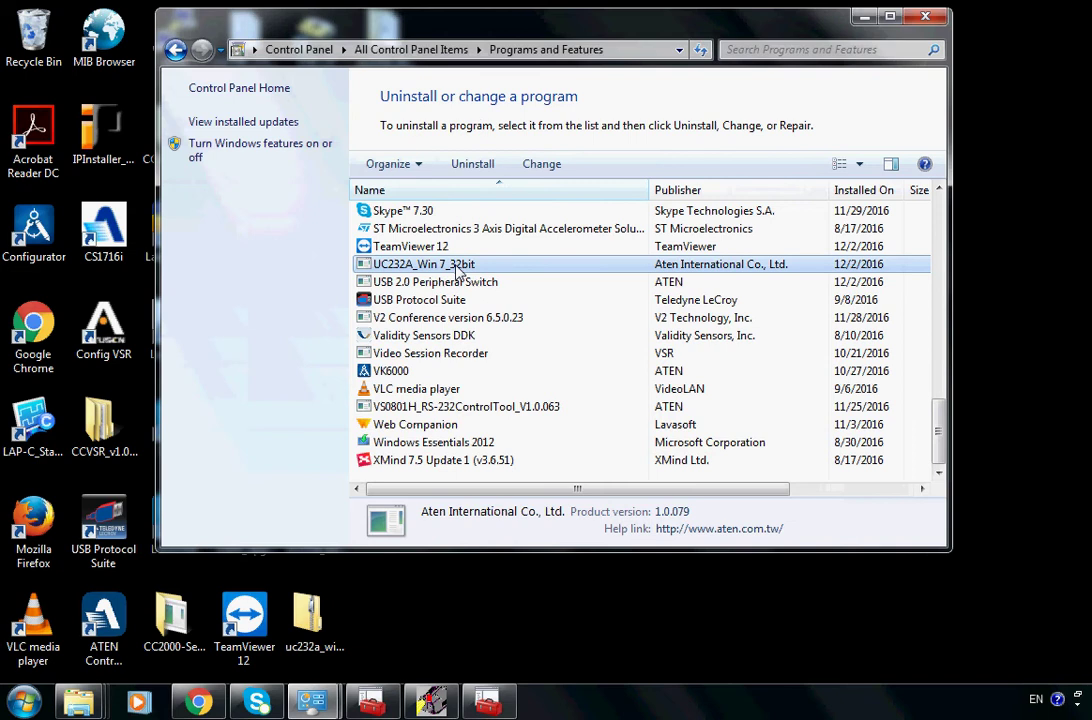
{"action": "double_click", "coordinate": [578, 275]}
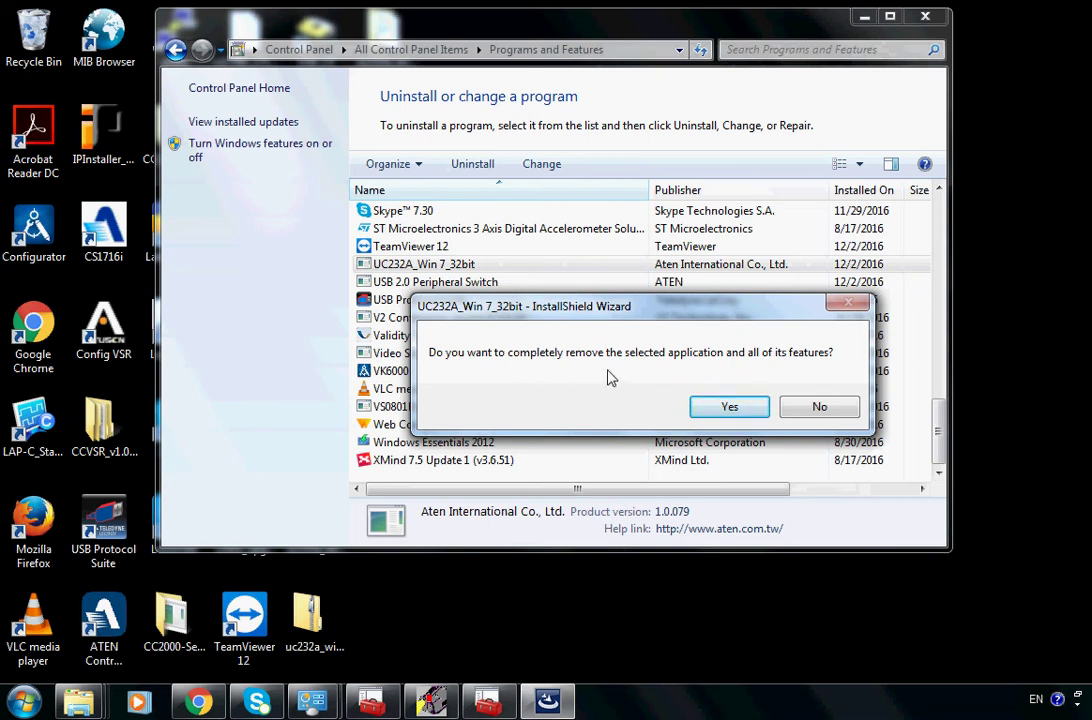
Confirm complete removal of UC232A_Win 7_32bit and its devices, choose to restart later, and finish
{"action": "left_click", "coordinate": [738, 412]}
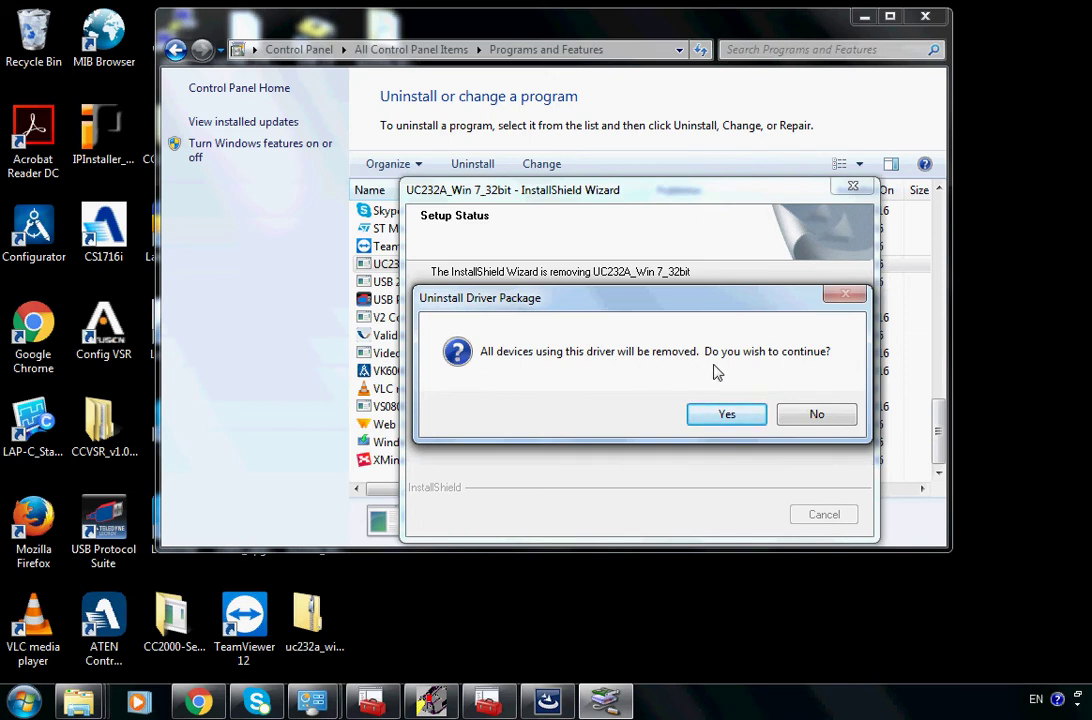
{"action": "left_click", "coordinate": [728, 413]}
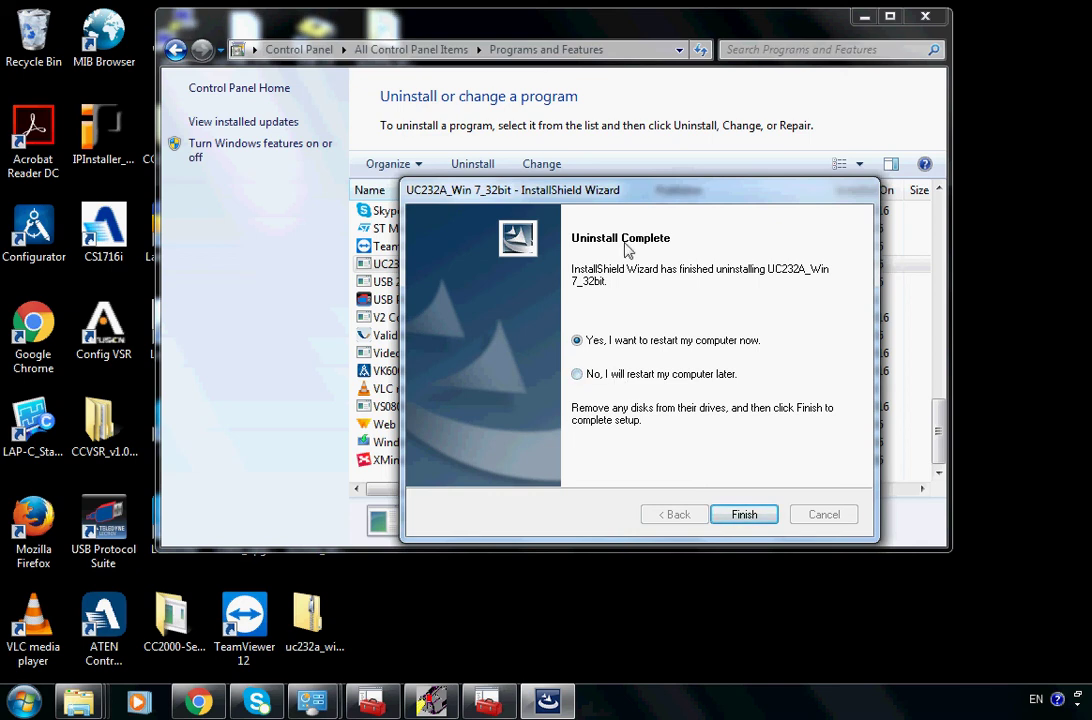
{"action": "left_click_drag", "start_coordinate": [638, 197], "coordinate": [602, 190]}
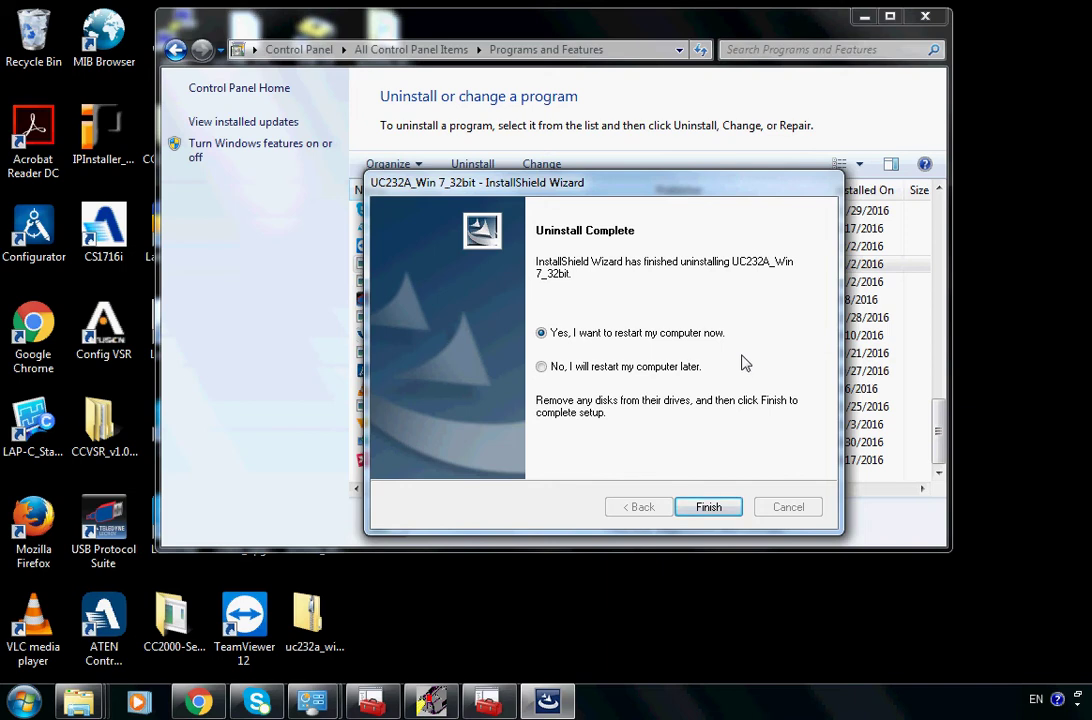
{"action": "left_click", "coordinate": [541, 369]}
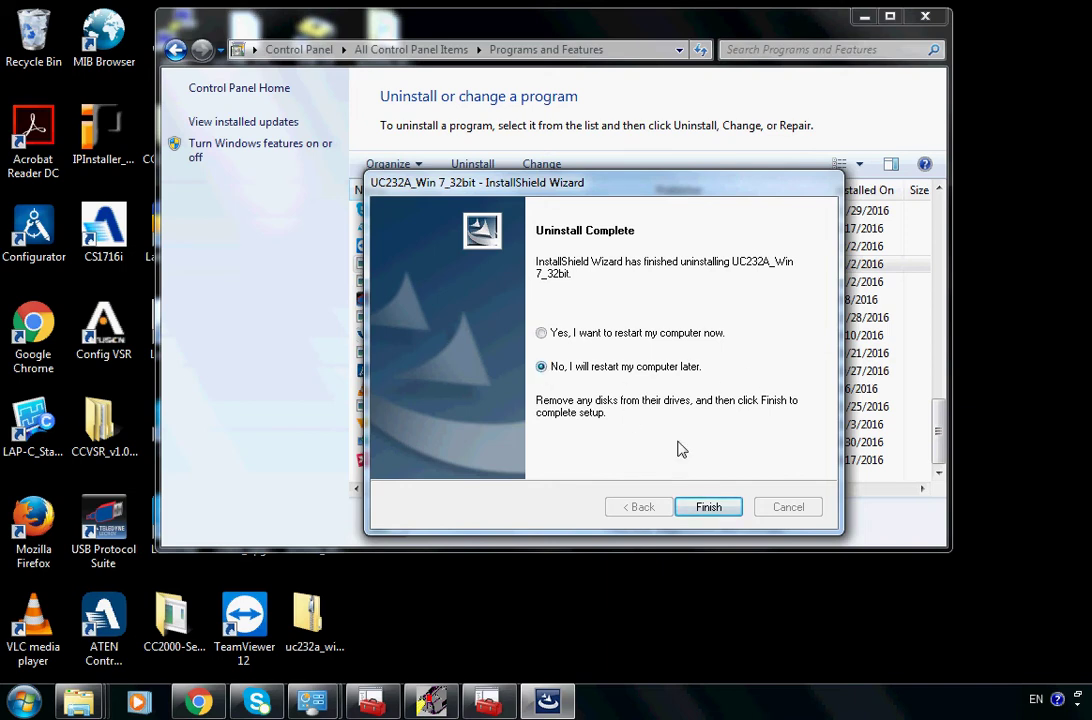
{"action": "left_click", "coordinate": [710, 508]}
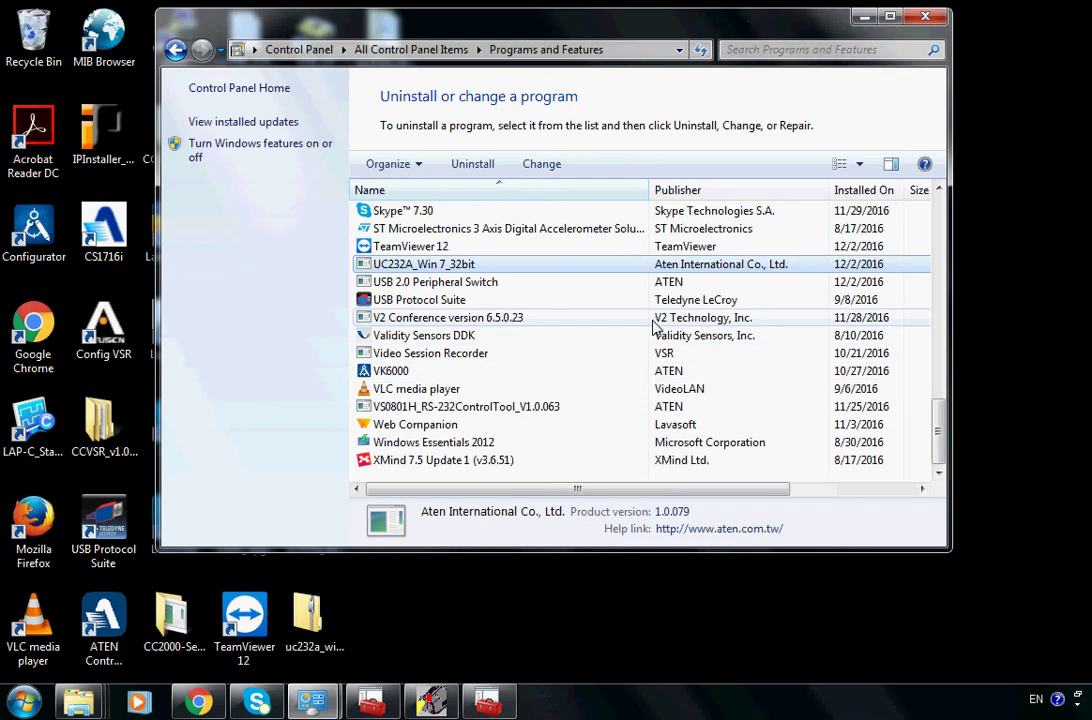
Browse the installed programs list, then minimize Programs and Features to reveal the desktop
{"action": "left_click", "coordinate": [484, 286]}
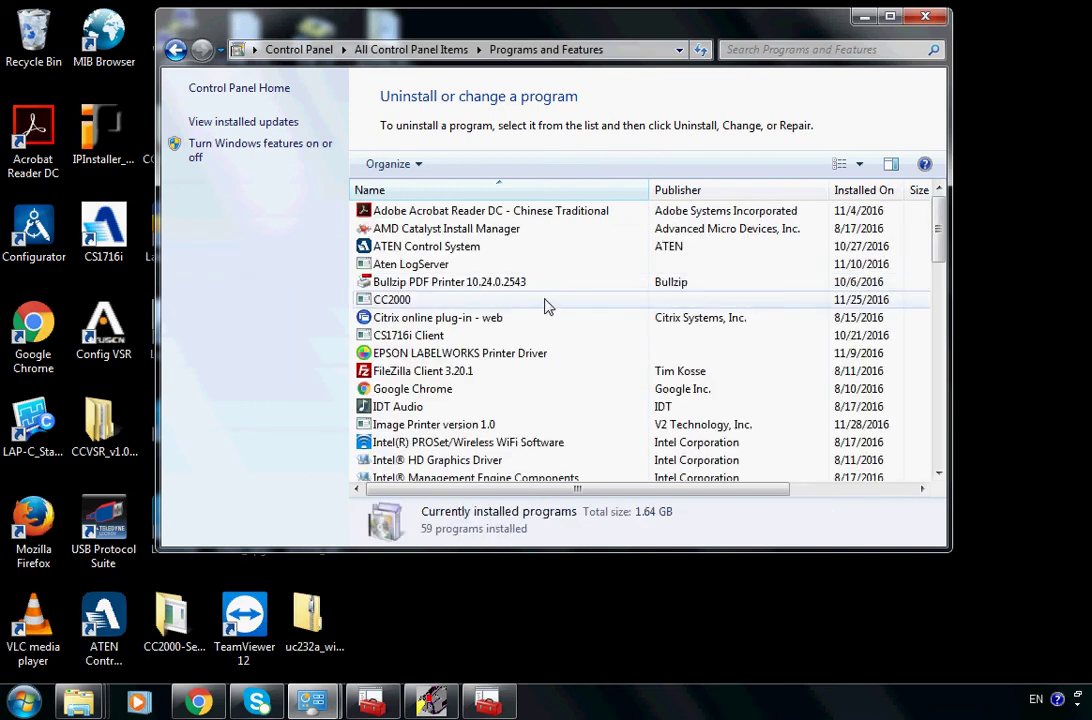
{"action": "left_click", "coordinate": [530, 377]}
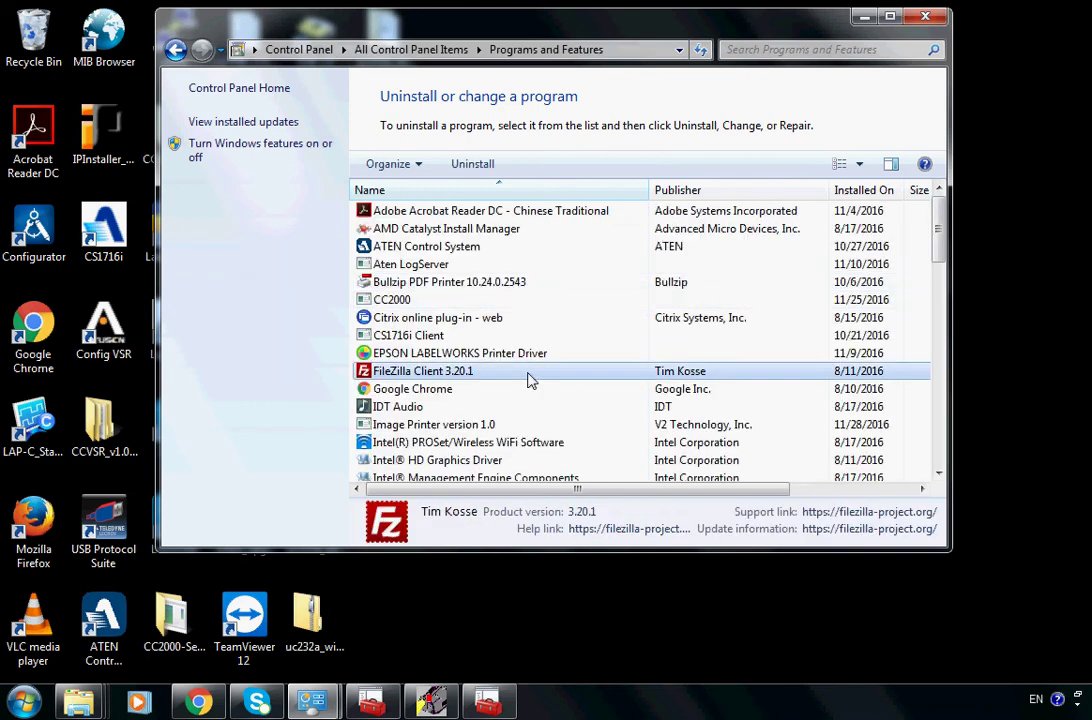
{"action": "scroll", "coordinate": [549, 372], "scroll_direction": "down", "scroll_amount": 6}
{"action": "scroll", "coordinate": [547, 350], "scroll_direction": "up", "scroll_amount": 1}
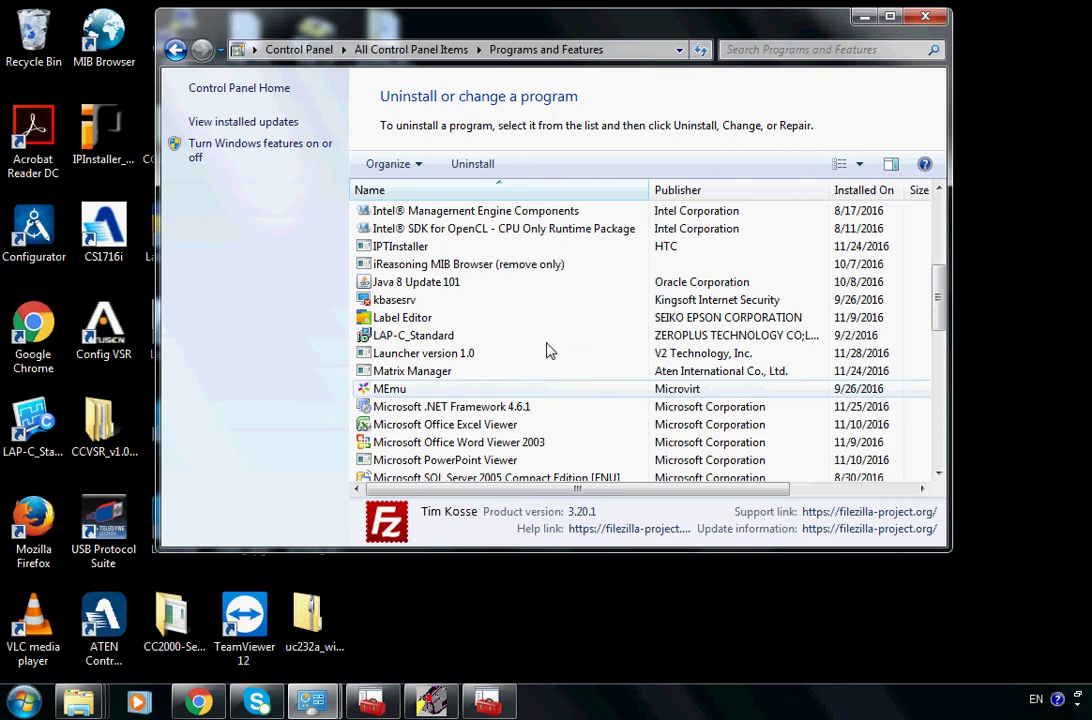
{"action": "scroll", "coordinate": [547, 350], "scroll_direction": "down", "scroll_amount": 1}
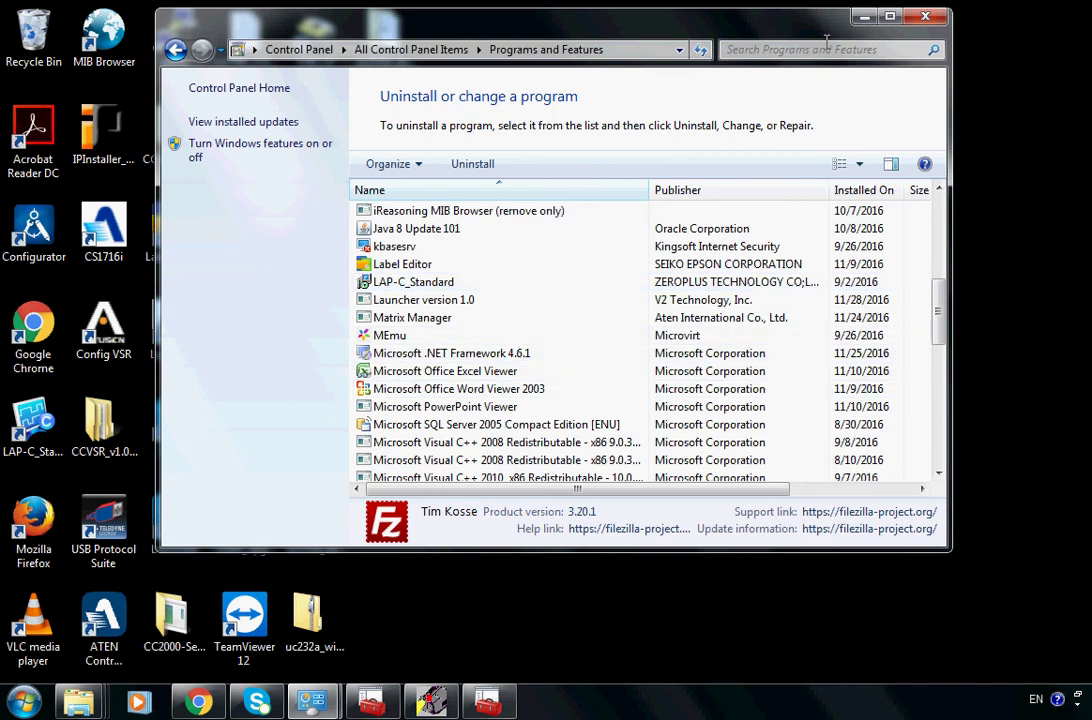
{"action": "left_click", "coordinate": [860, 20]}
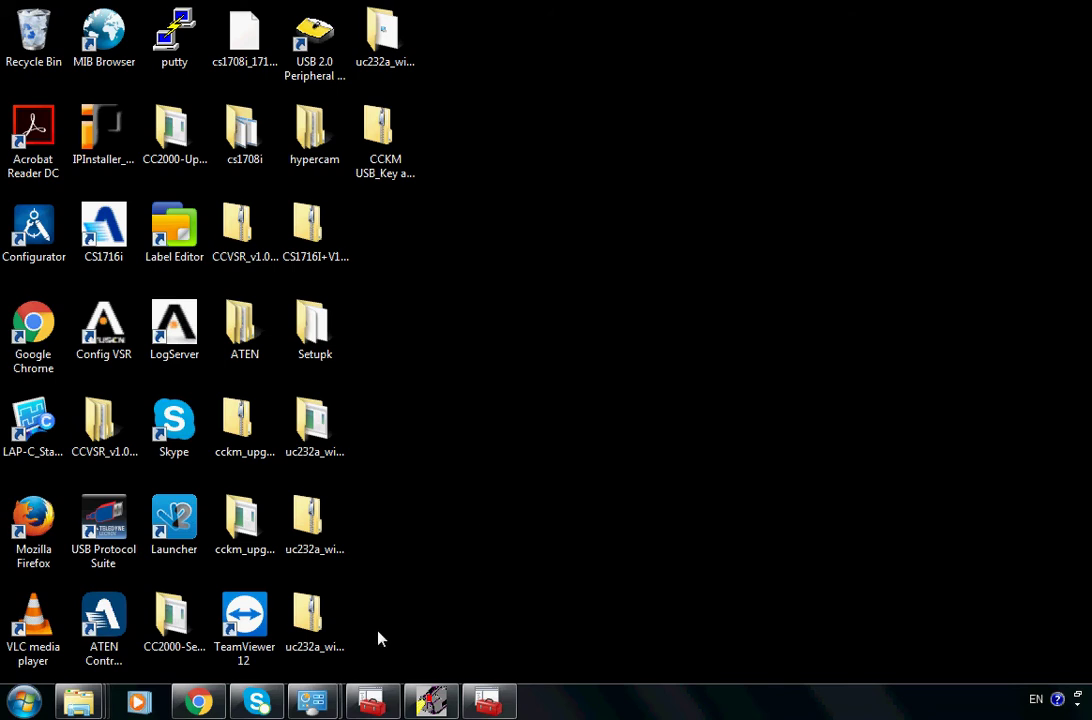
Open the uc232a_windows_setup_v1.0.082 desktop folder and run UC232A_Windows_Setup_V1.0.082
{"action": "left_click", "coordinate": [305, 515]}
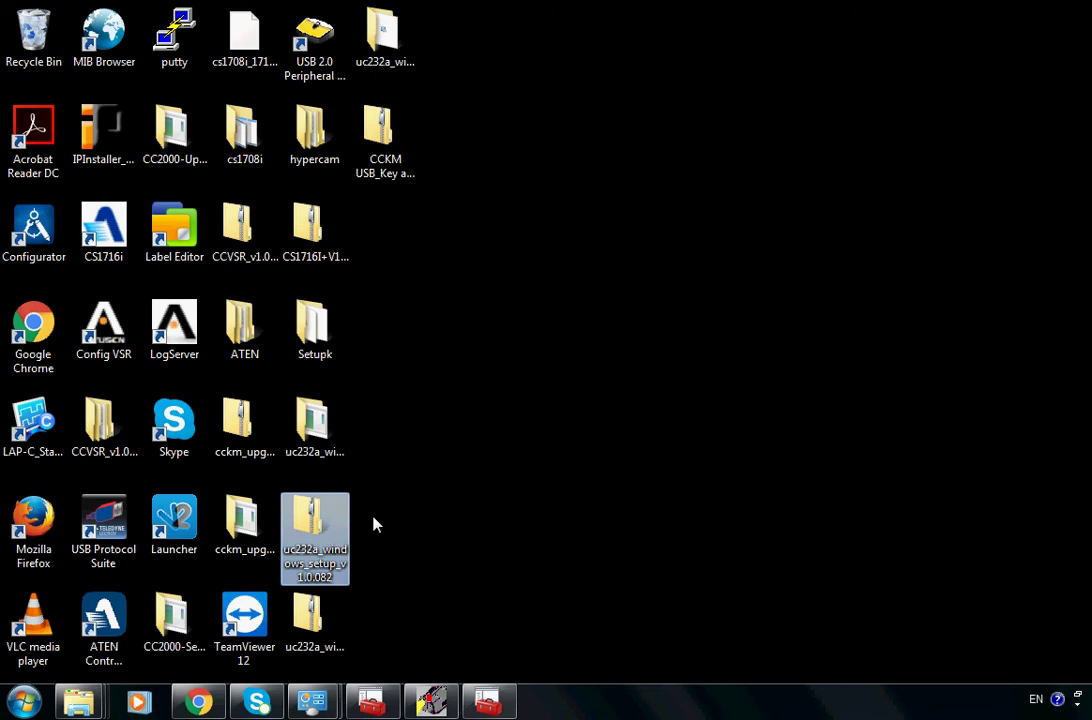
{"action": "left_click", "coordinate": [337, 440]}
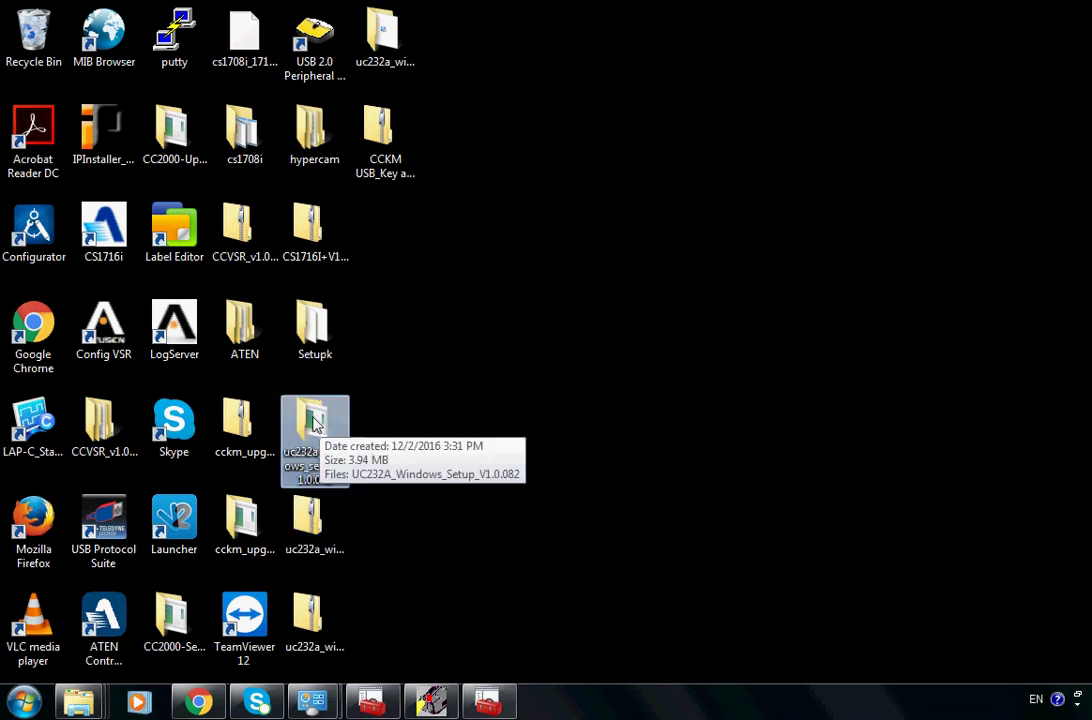
{"action": "double_click", "coordinate": [313, 425]}
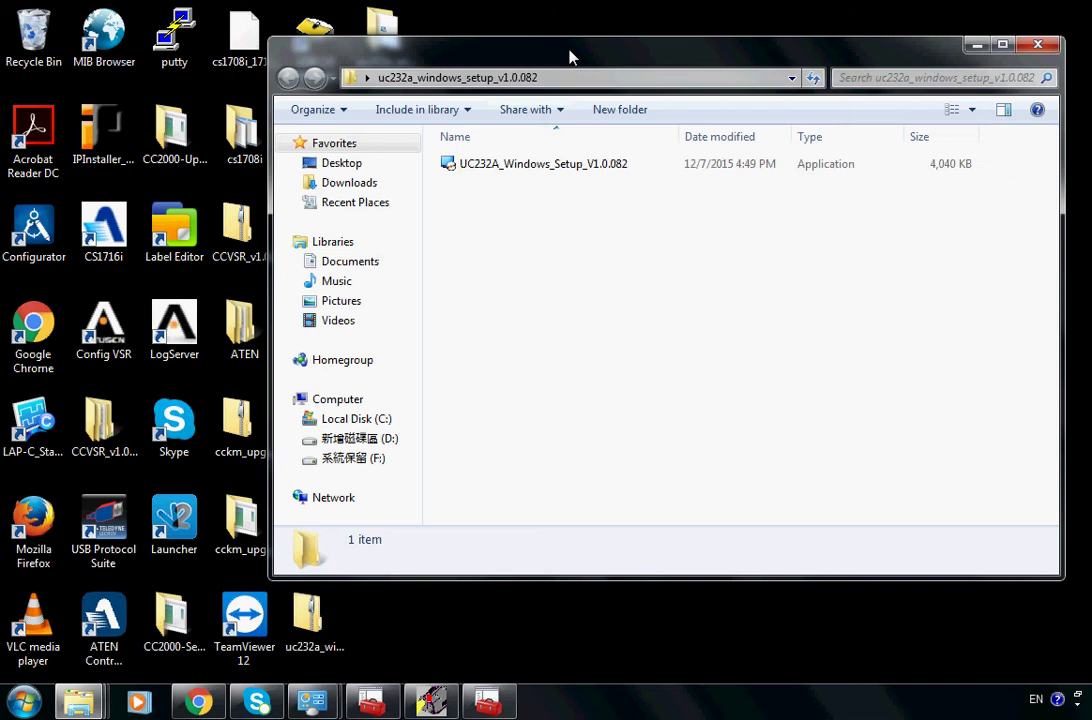
{"action": "left_click_drag", "start_coordinate": [570, 57], "coordinate": [484, 67]}
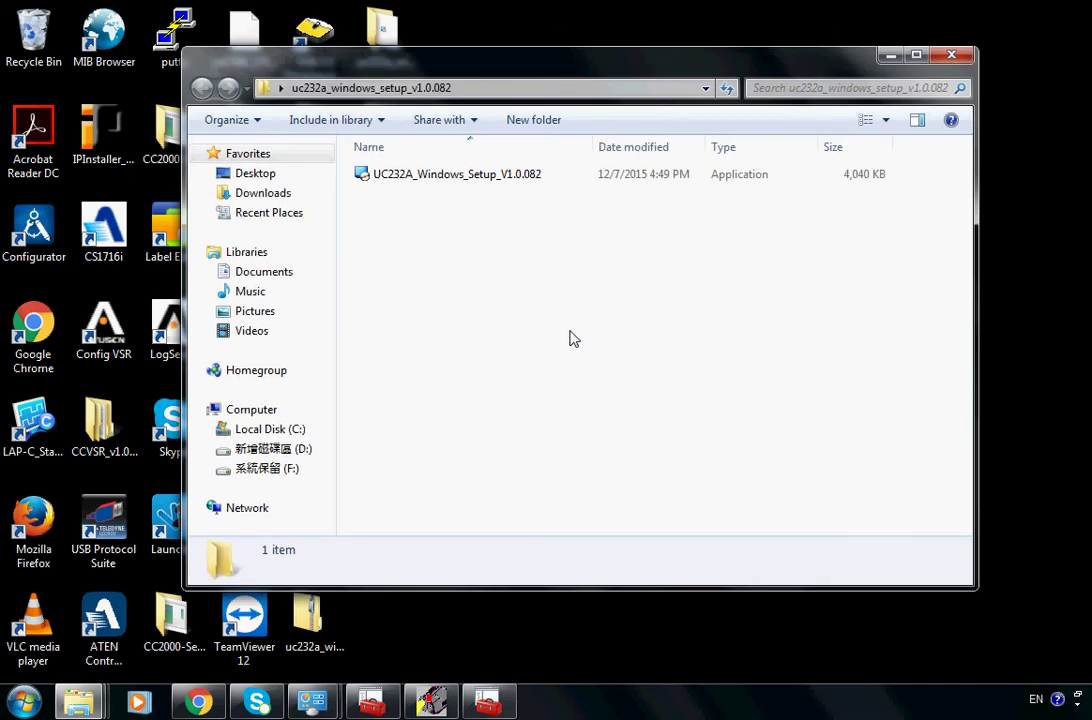
{"action": "double_click", "coordinate": [438, 178]}
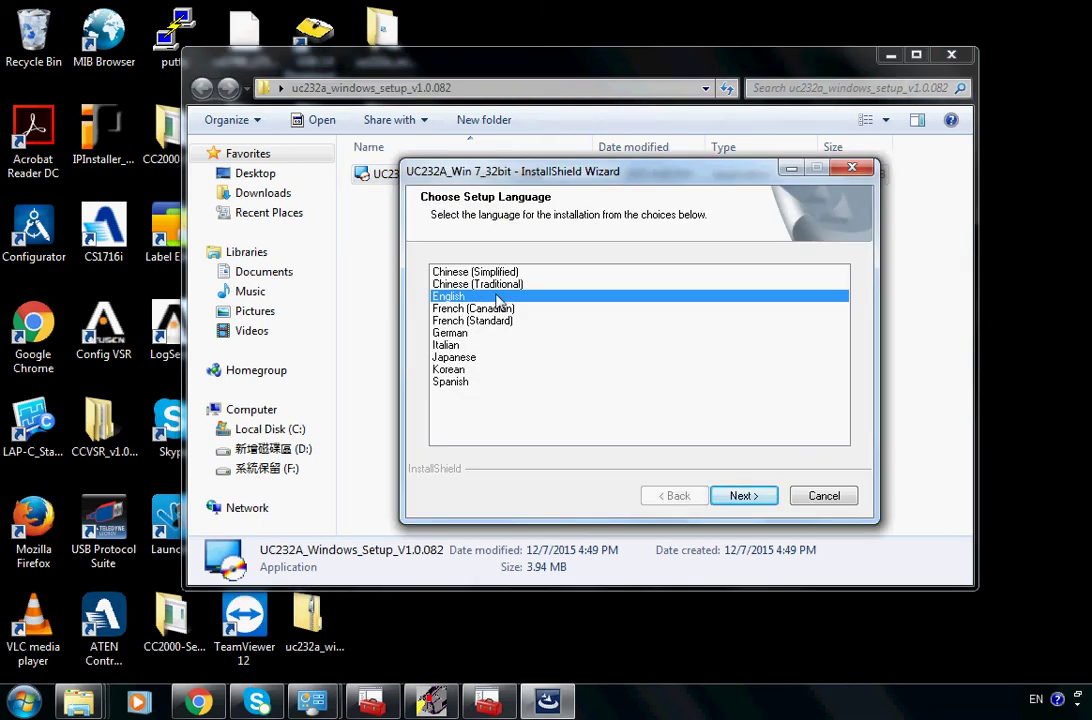
Install the v1.0.082 driver in English through to Finish, then minimize the setup folder
{"action": "left_click", "coordinate": [738, 497]}
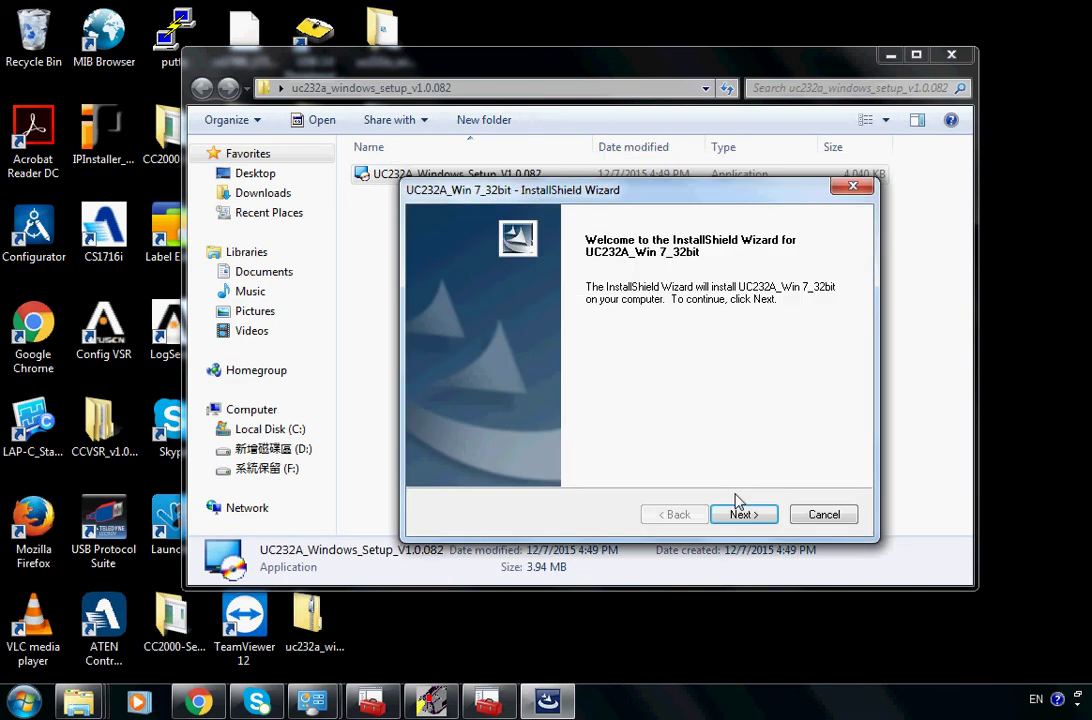
{"action": "left_click", "coordinate": [744, 516]}
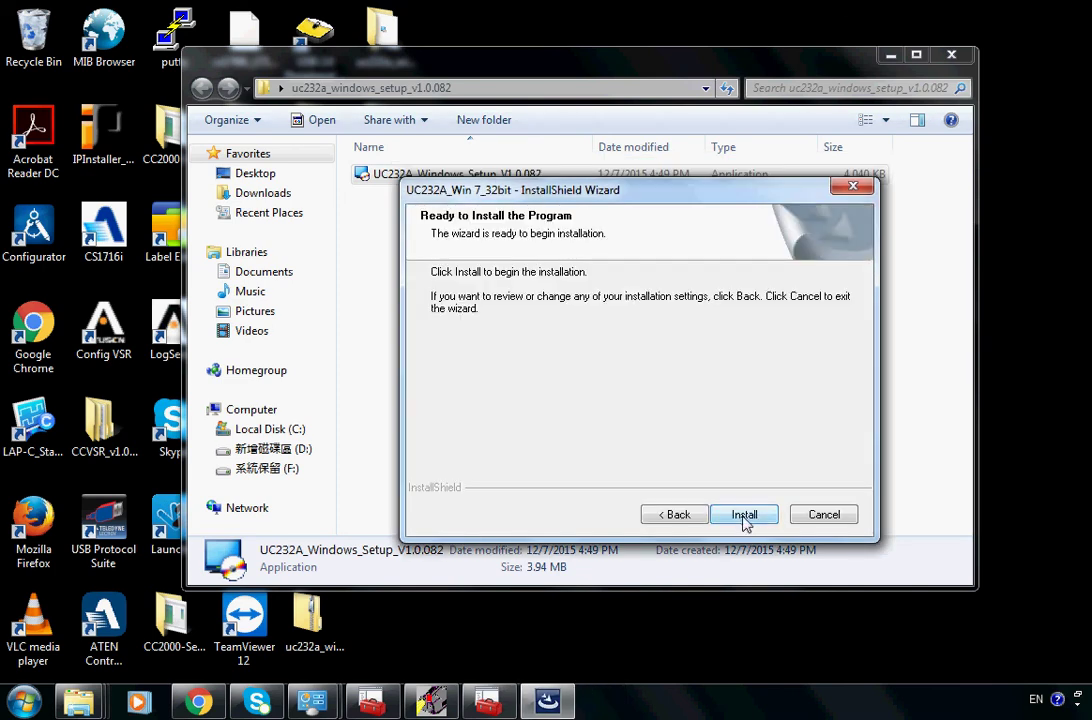
{"action": "left_click", "coordinate": [744, 516]}
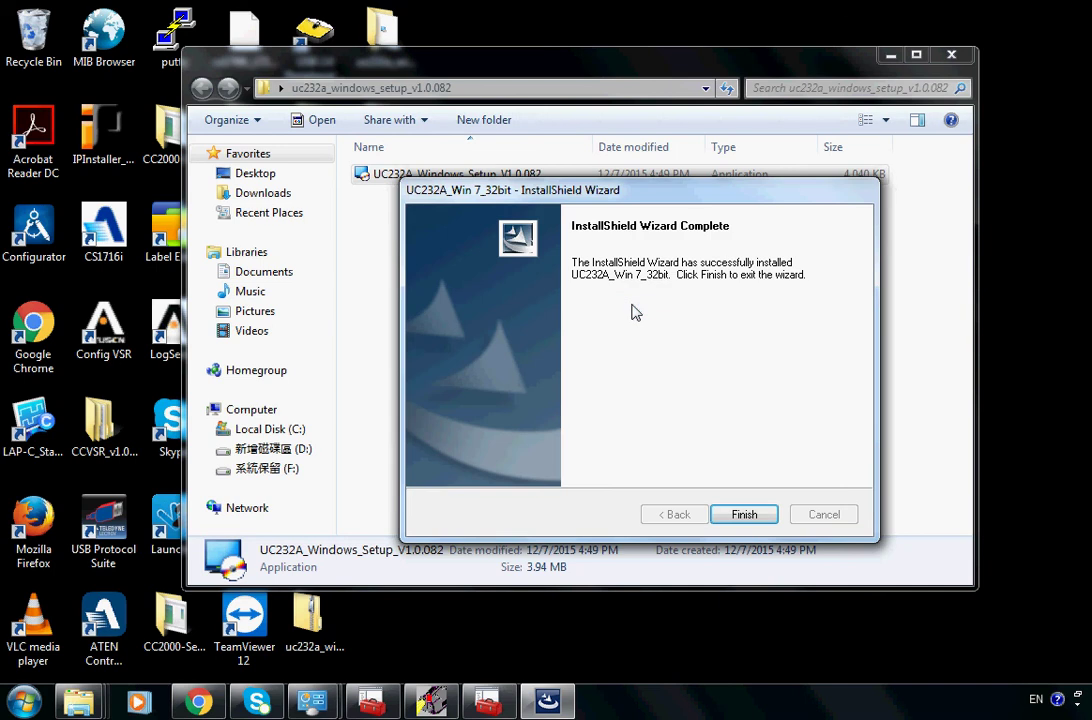
{"action": "left_click", "coordinate": [740, 514]}
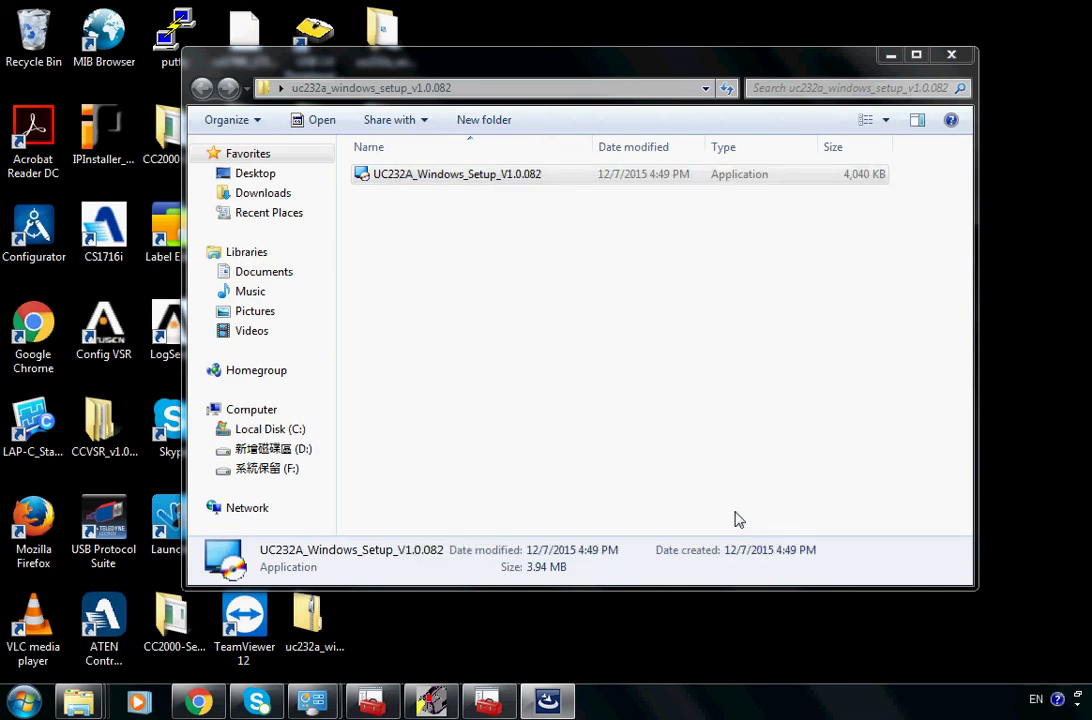
{"action": "left_click", "coordinate": [725, 432]}
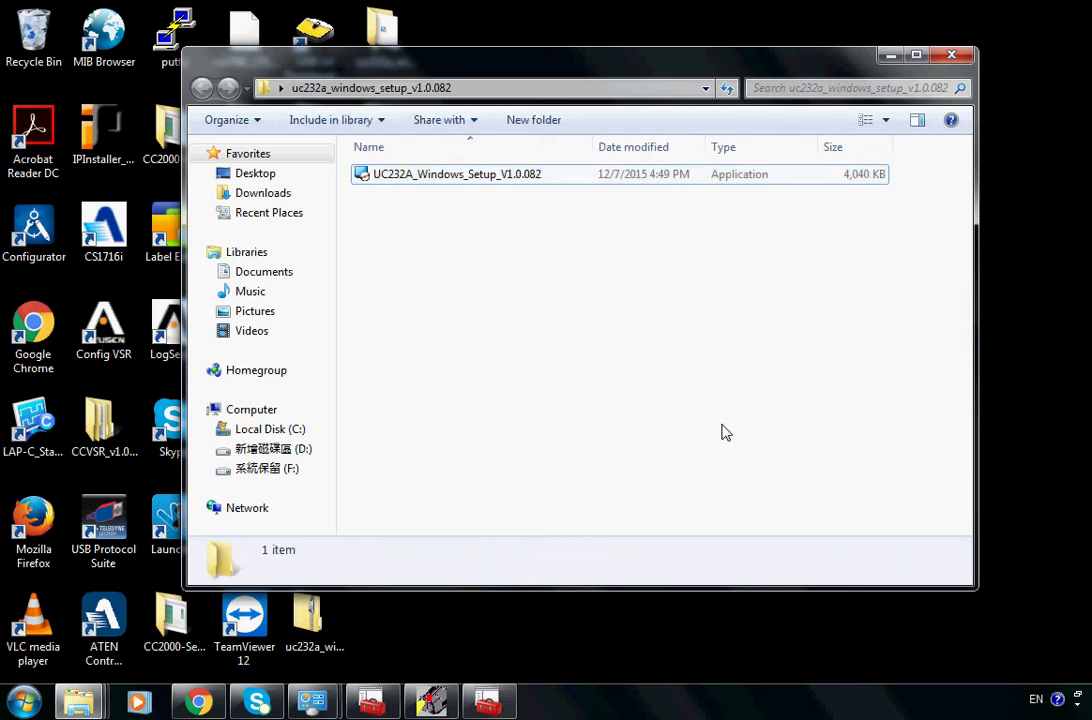
{"action": "left_click", "coordinate": [890, 56]}
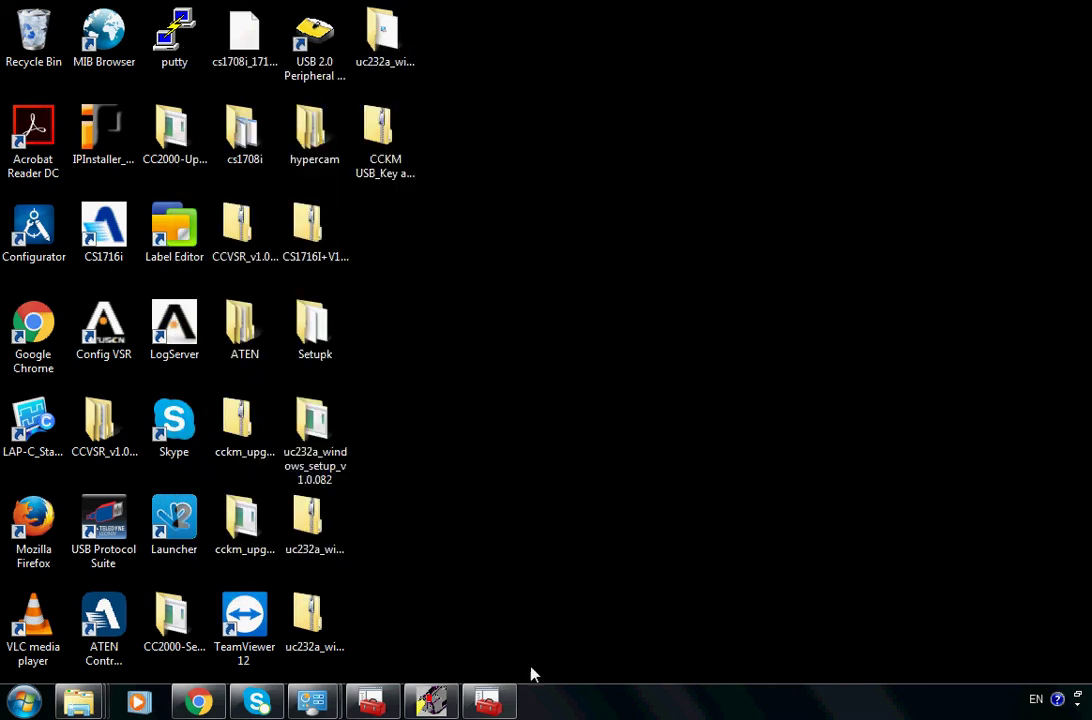
Restore Device Manager from the taskbar, close it, and reopen it to view the device tree
{"action": "left_click", "coordinate": [487, 702]}
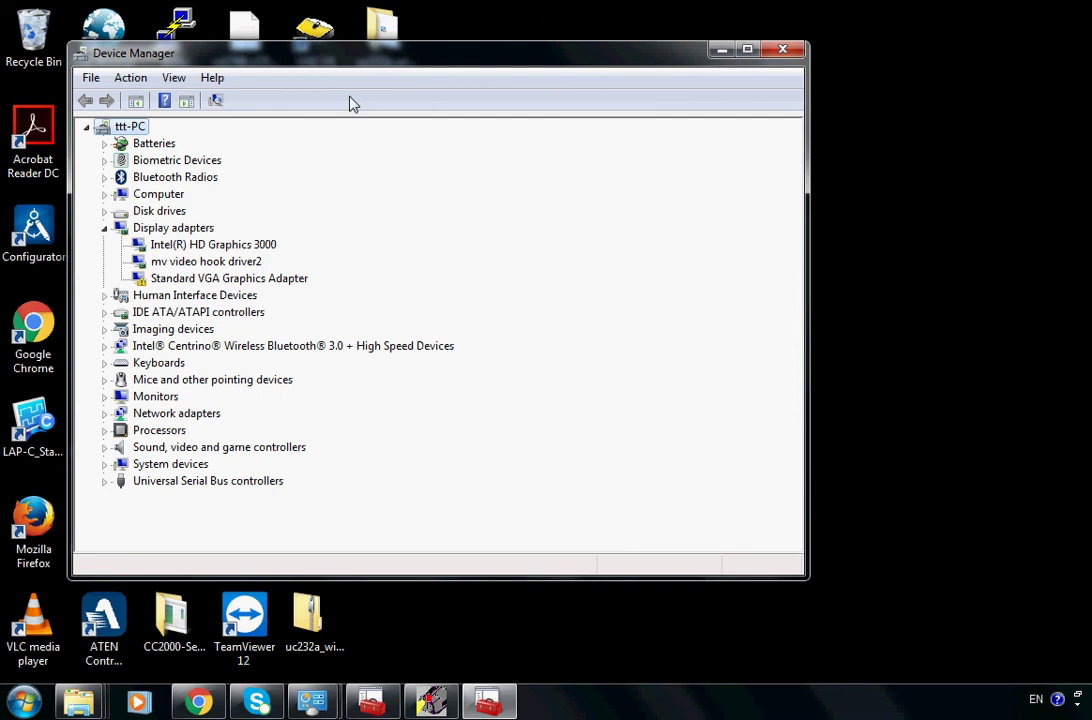
{"action": "left_click", "coordinate": [780, 49]}
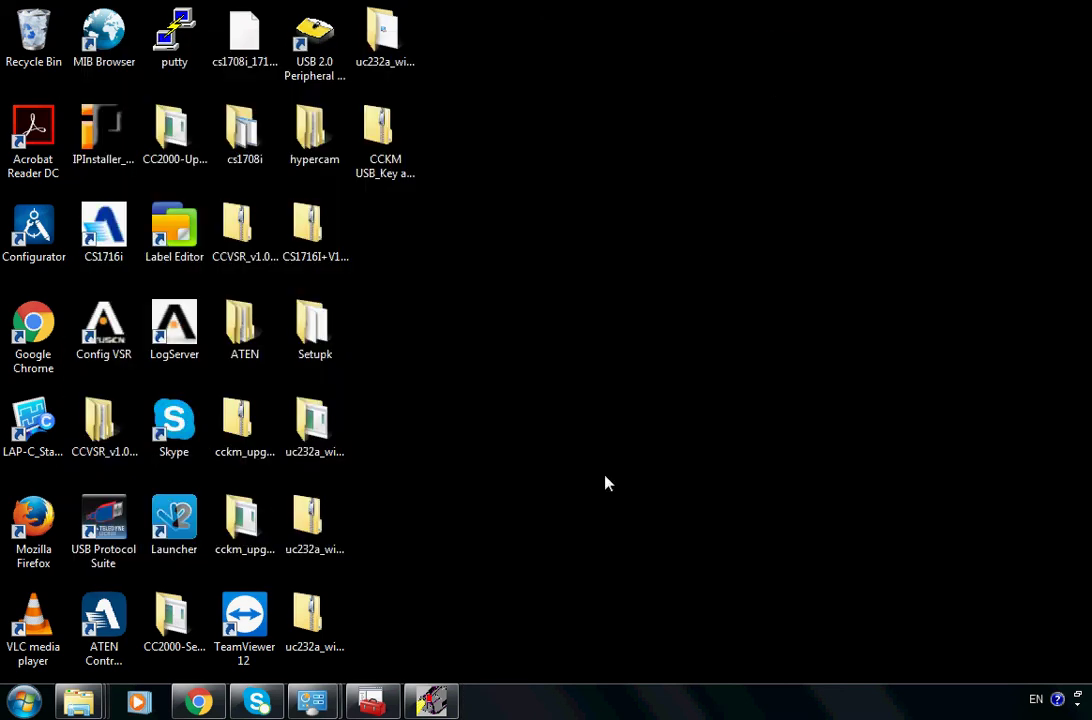
{"action": "right_click", "coordinate": [385, 700]}
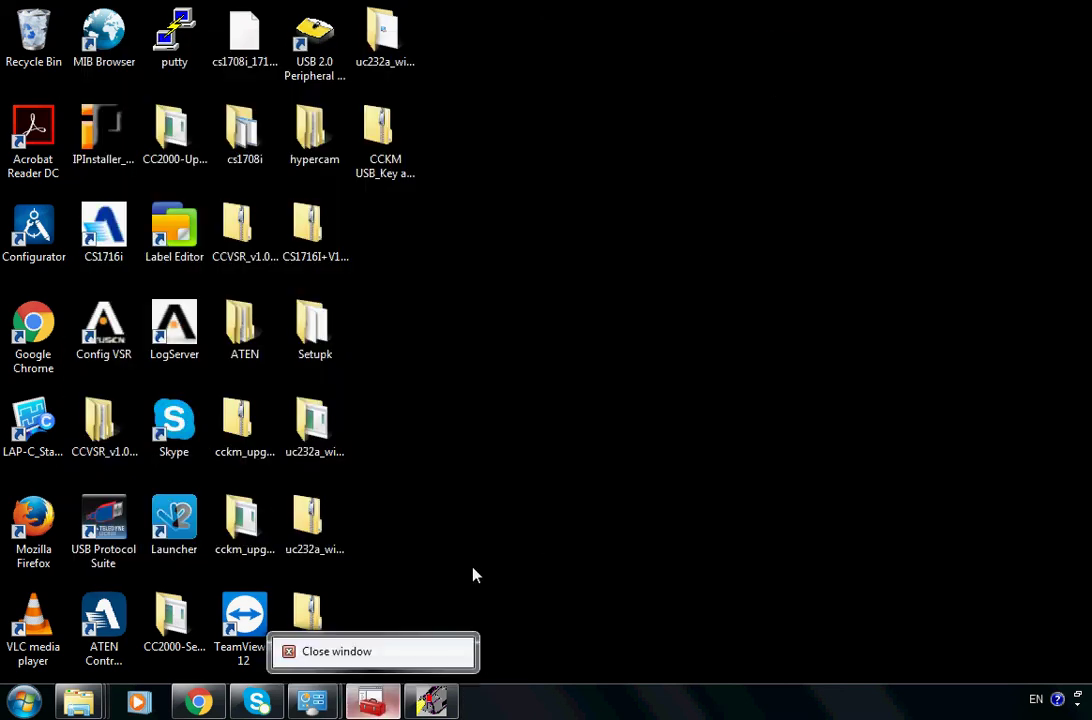
{"action": "left_click", "coordinate": [368, 697]}
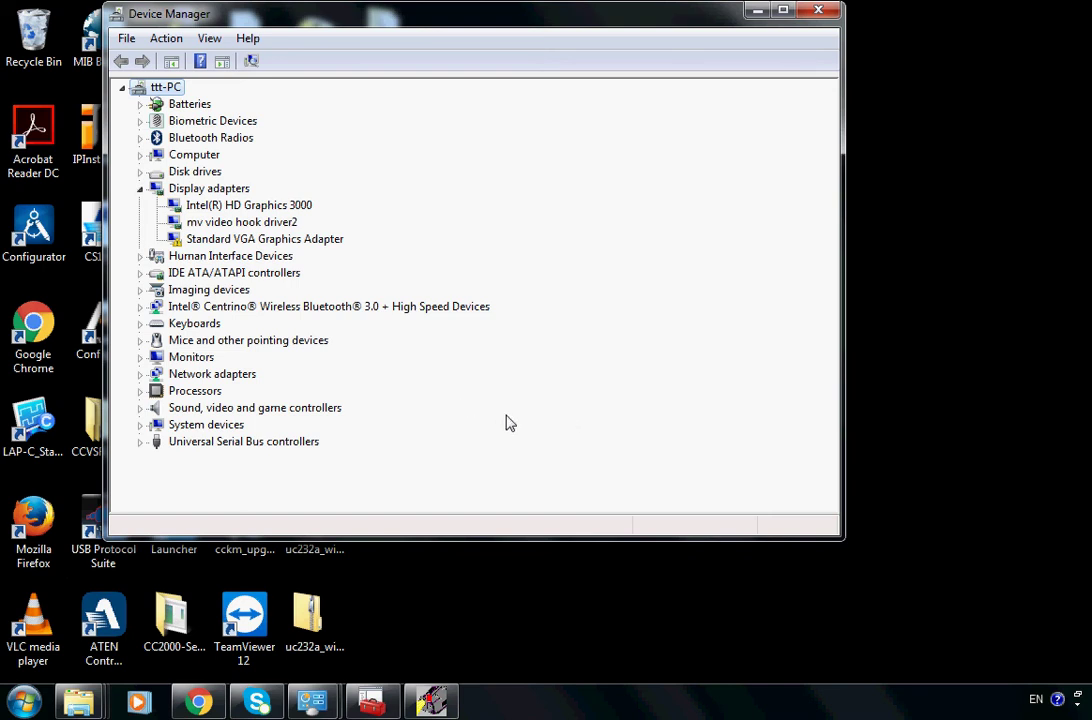
Rescan for hardware and select ATEN USB to Serial Bridge under Ports (COM & LPT)
{"action": "left_click", "coordinate": [252, 62]}
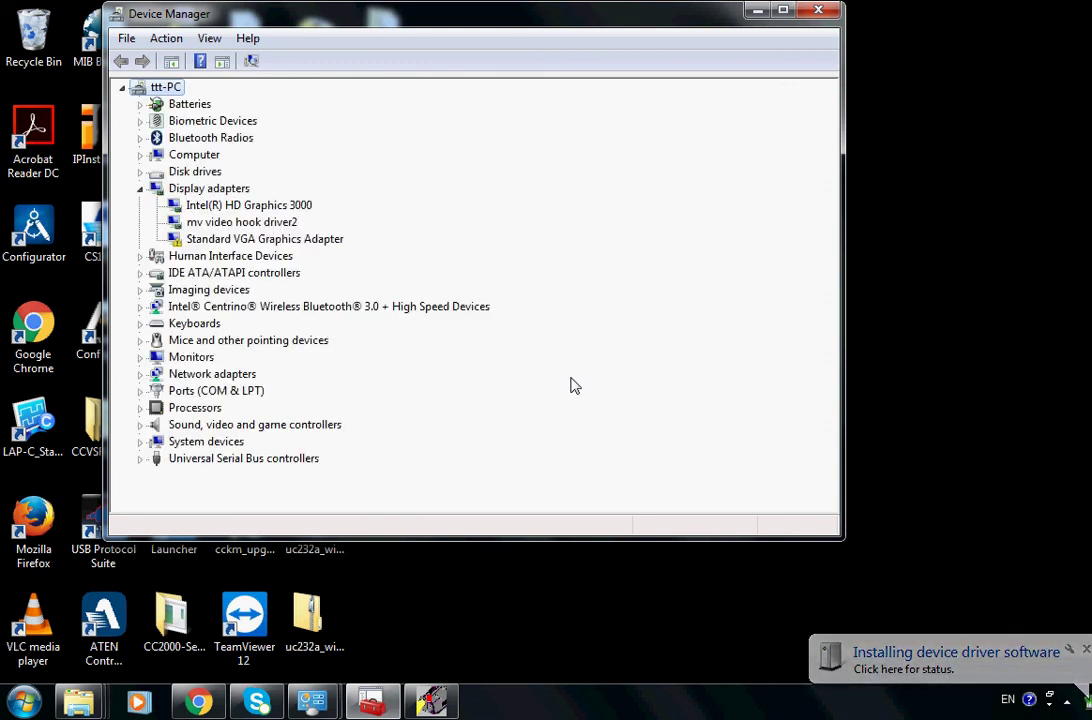
{"action": "double_click", "coordinate": [249, 392]}
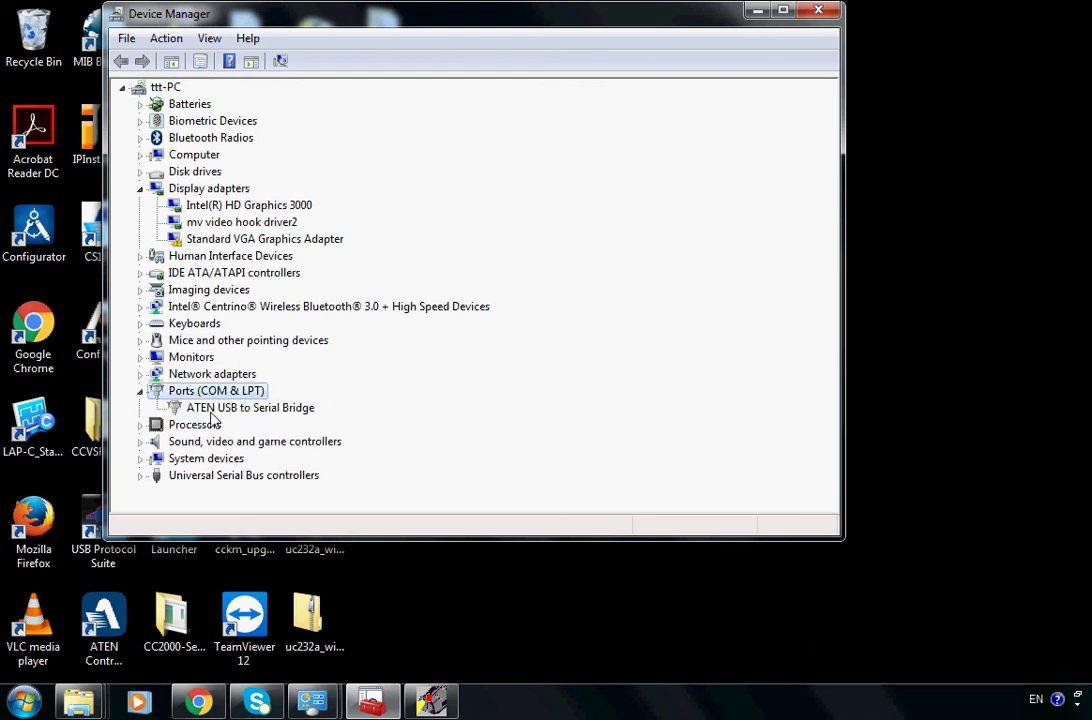
{"action": "left_click", "coordinate": [294, 415]}
Show the Driver tab of ATEN USB to Serial Bridge (COM4) properties: ATEN, version 3.4.62.295
{"action": "right_click", "coordinate": [296, 417]}
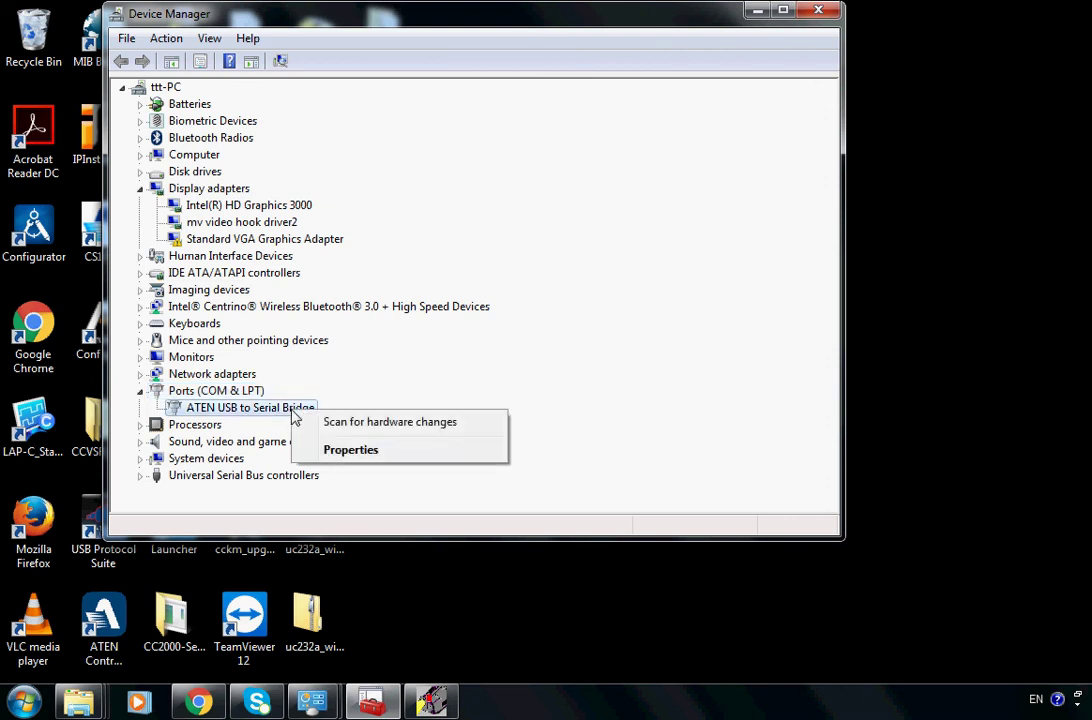
{"action": "left_click", "coordinate": [345, 449]}
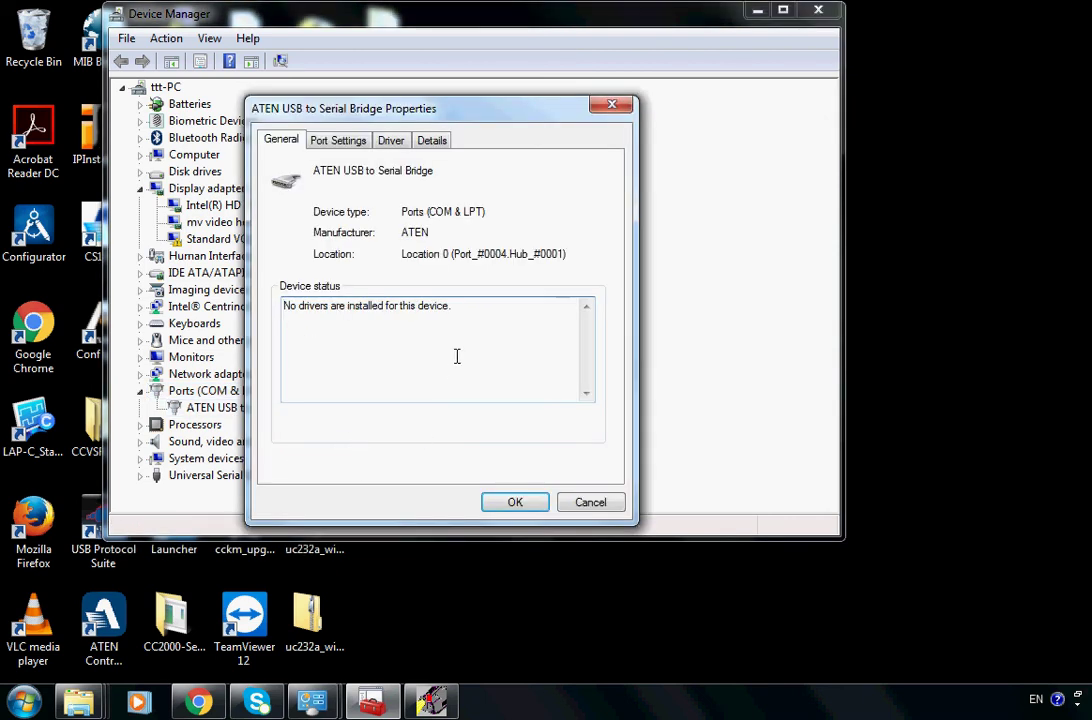
{"action": "left_click", "coordinate": [394, 144]}
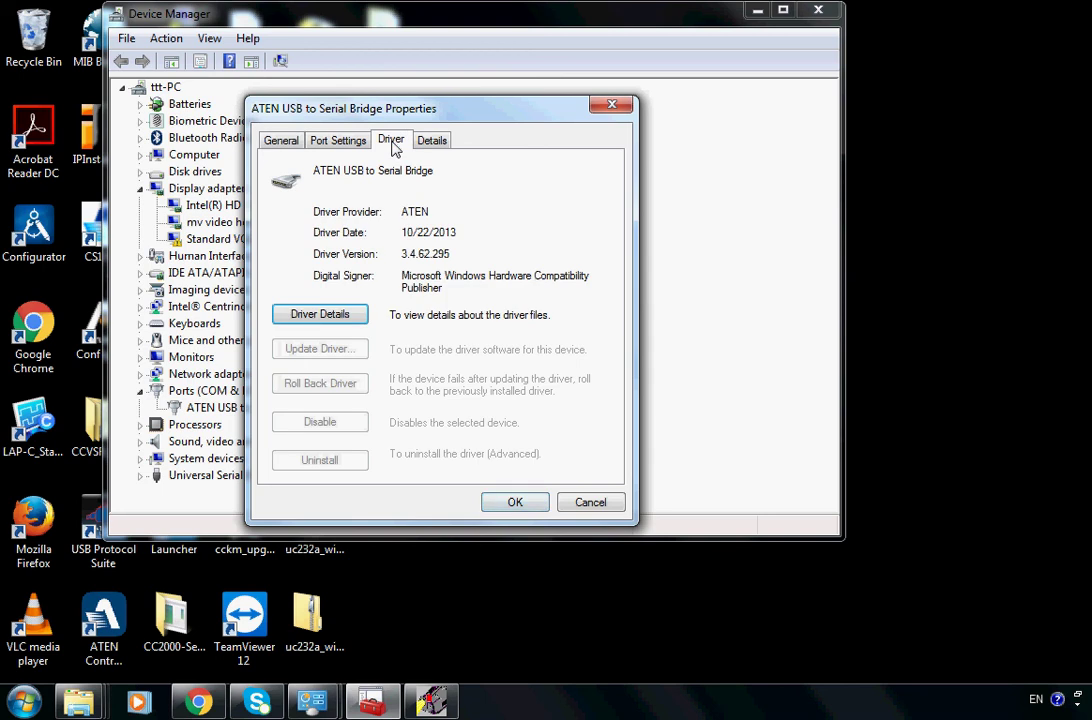